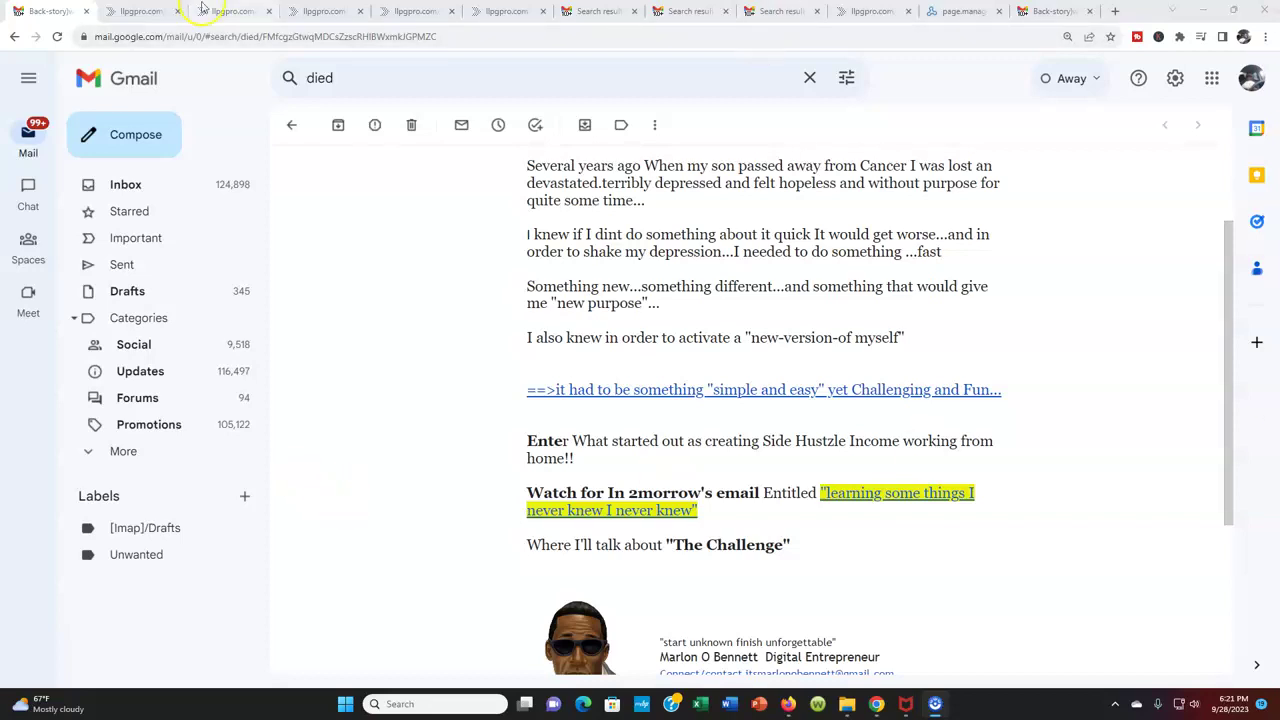
Show the 'How To Earn Automated And Passive Income' capture page in the second tab
click(140, 11)
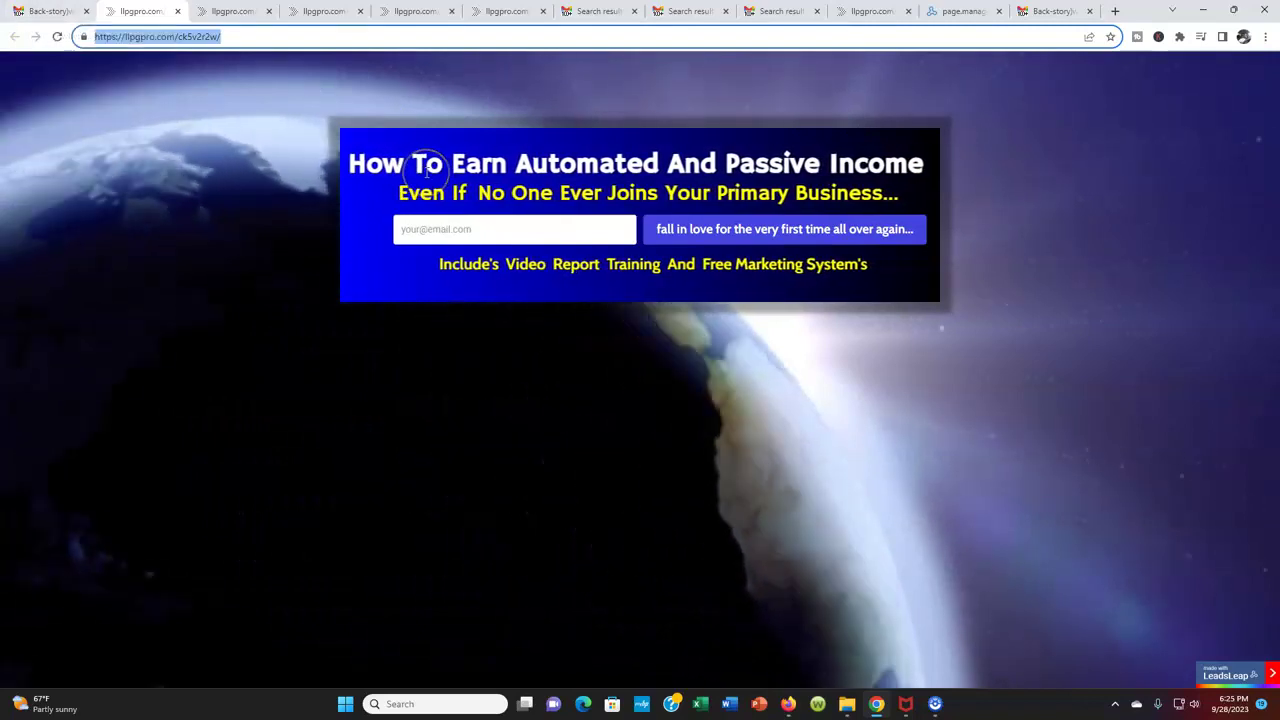
click(452, 229)
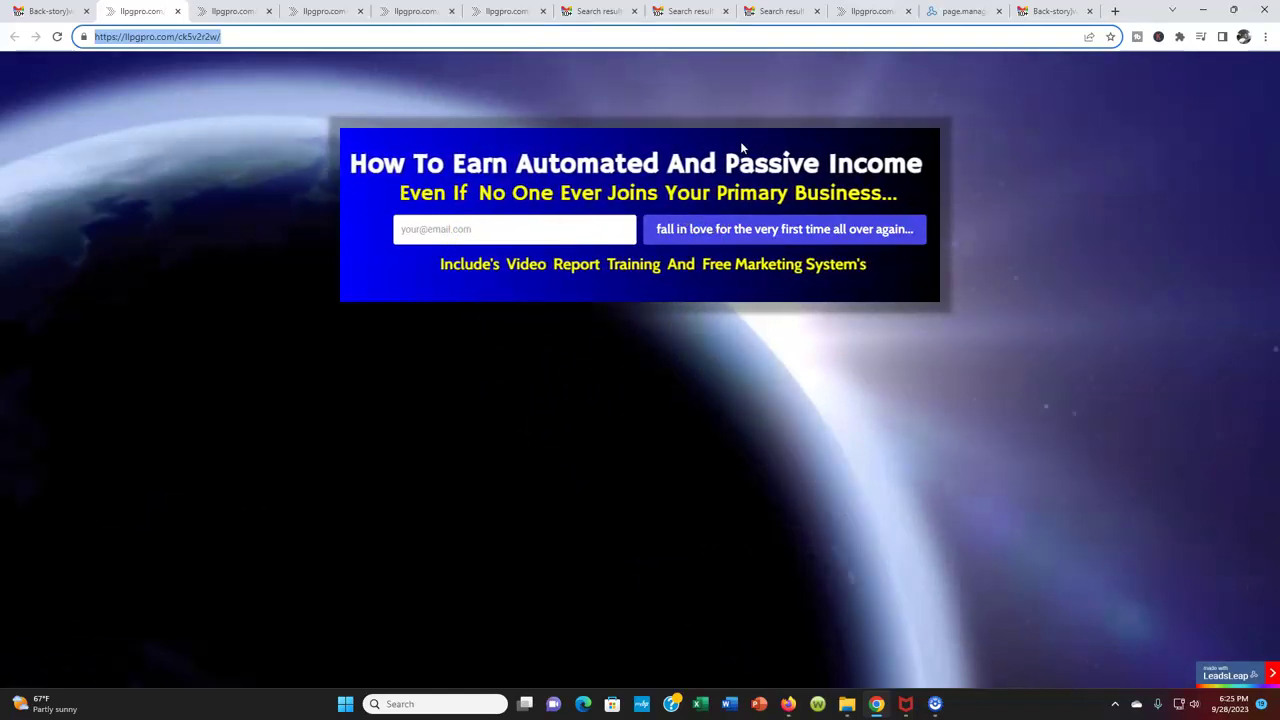
click(545, 193)
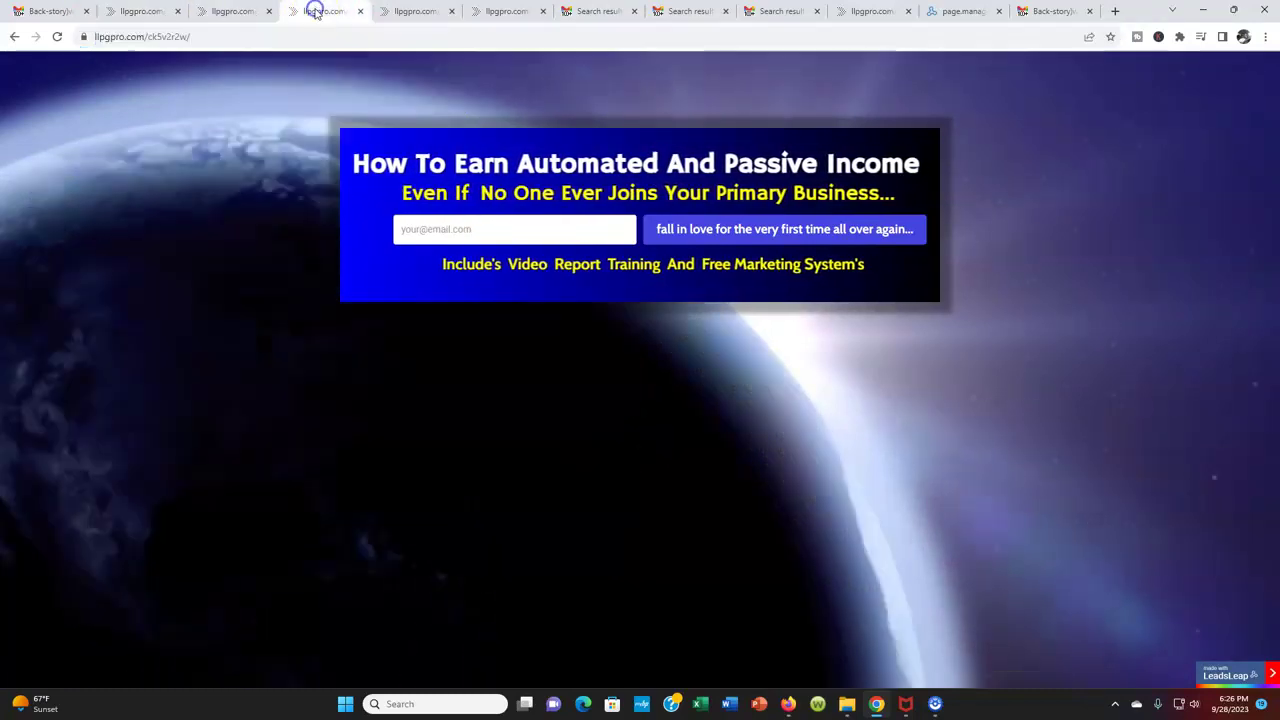
Open the free-position video bridge page, glance at the capture page, then return to it
click(412, 11)
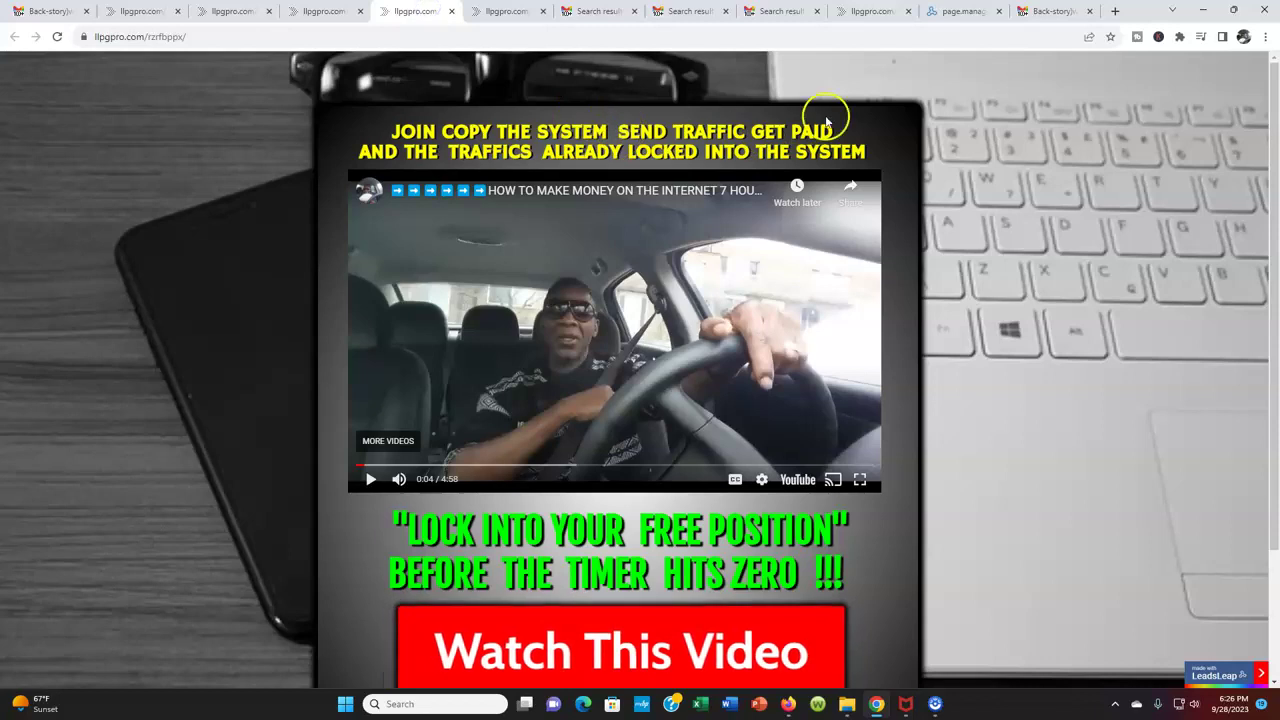
scroll(920, 150, down, 2)
scroll(921, 155, up, 2)
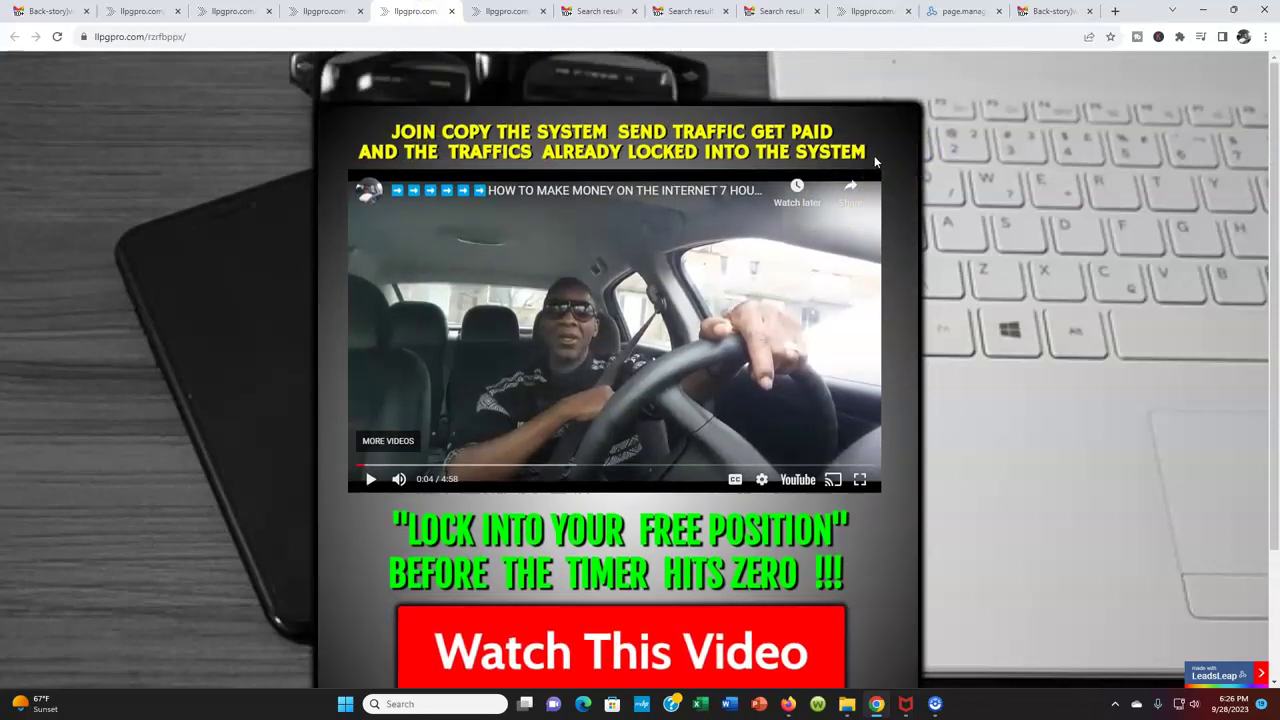
scroll(875, 160, down, 2)
scroll(930, 183, up, 2)
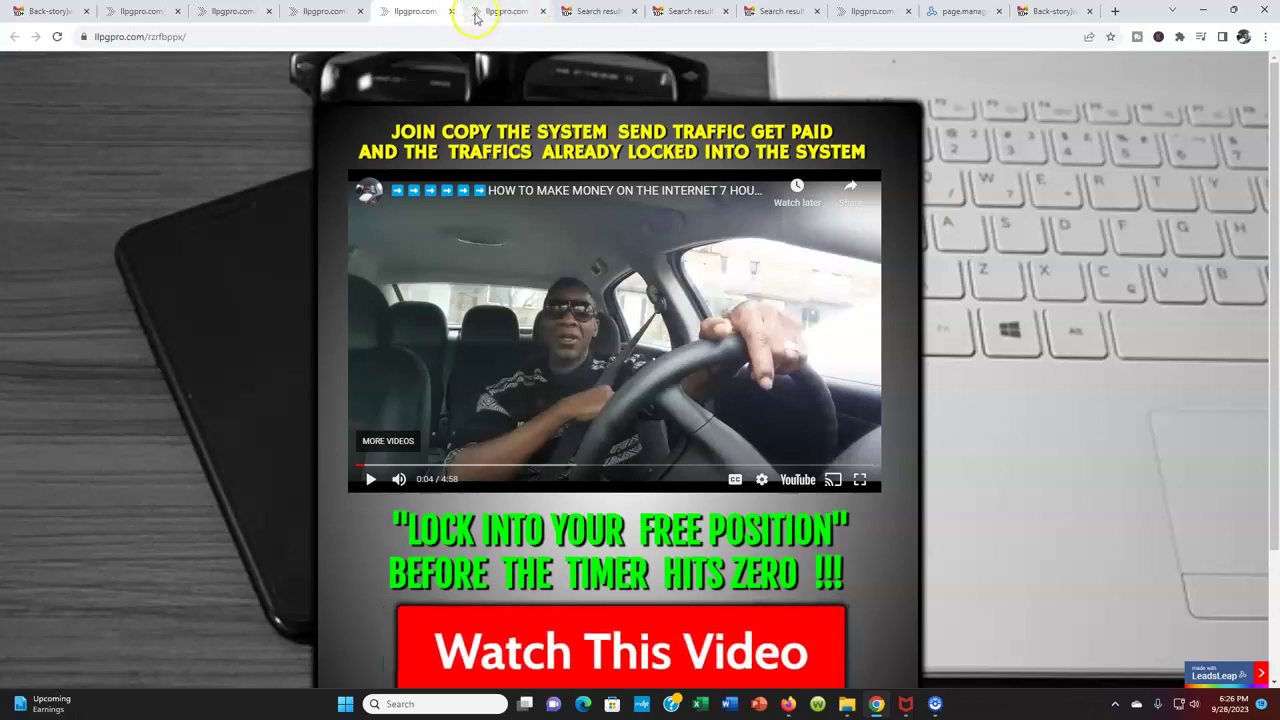
click(345, 12)
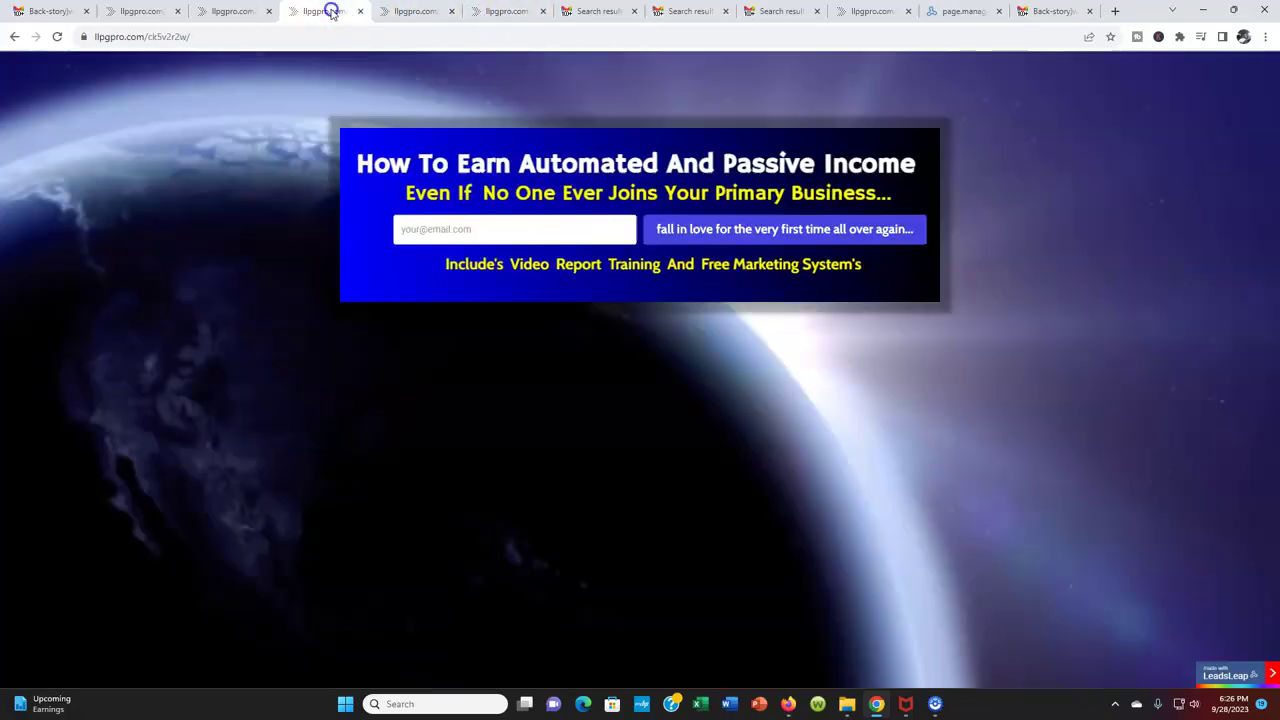
click(430, 11)
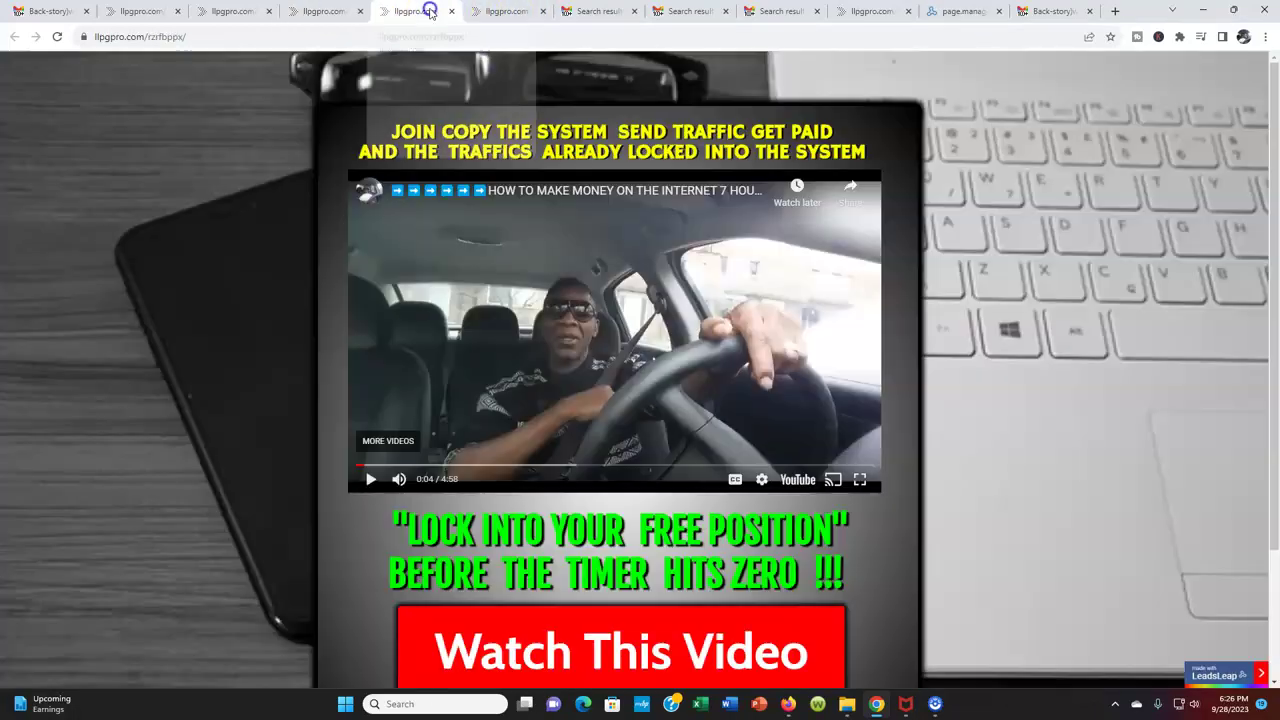
Glance at the opt-in notification emails, then show the autopilot passive income page
click(608, 14)
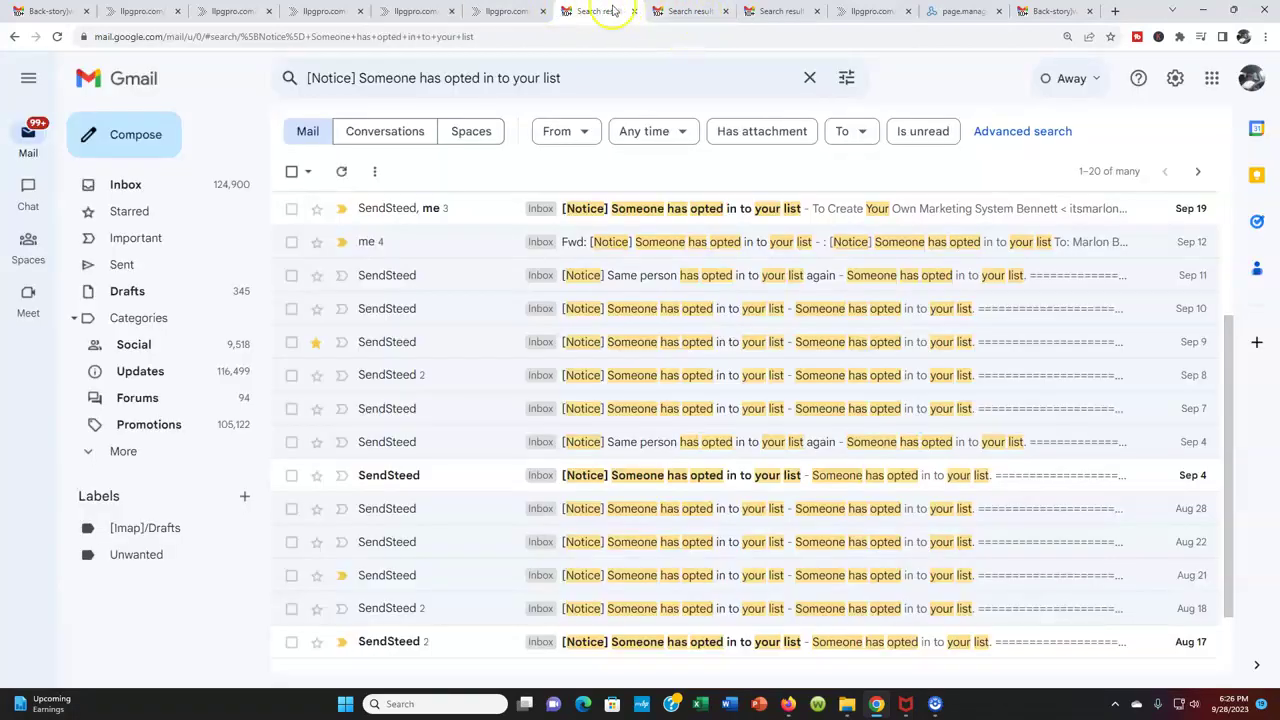
click(515, 11)
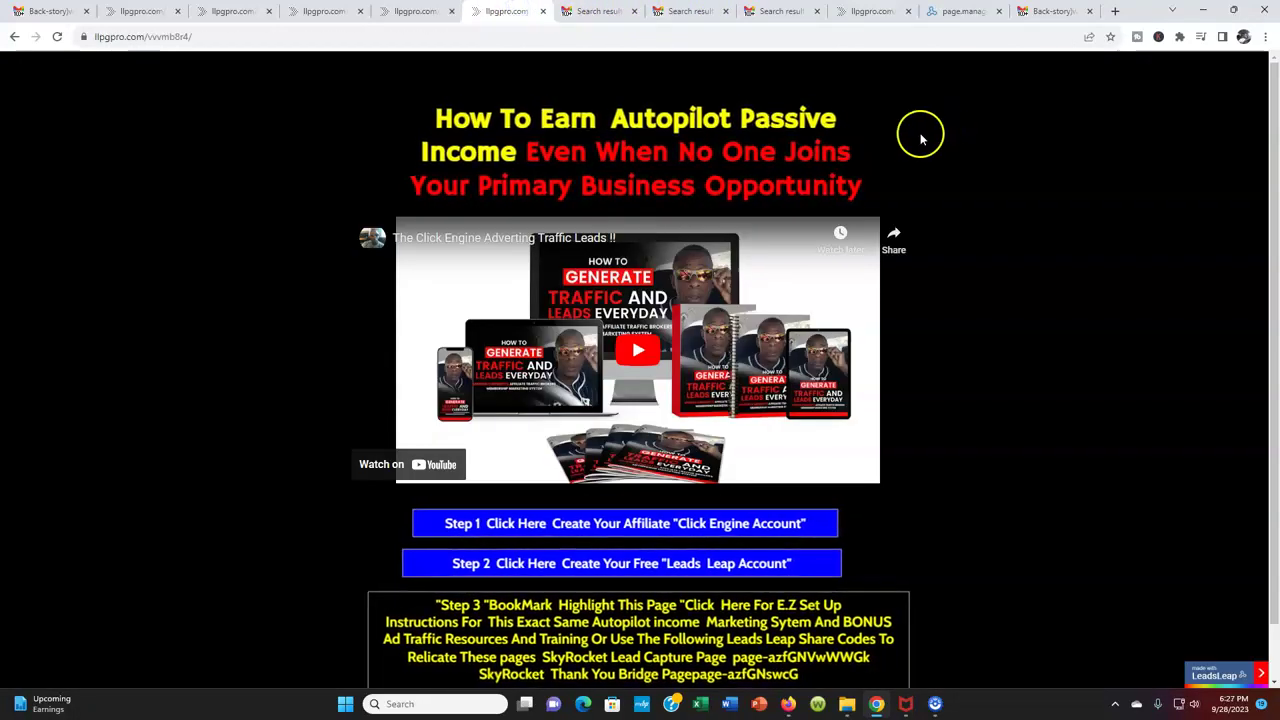
scroll(982, 172, down, 1)
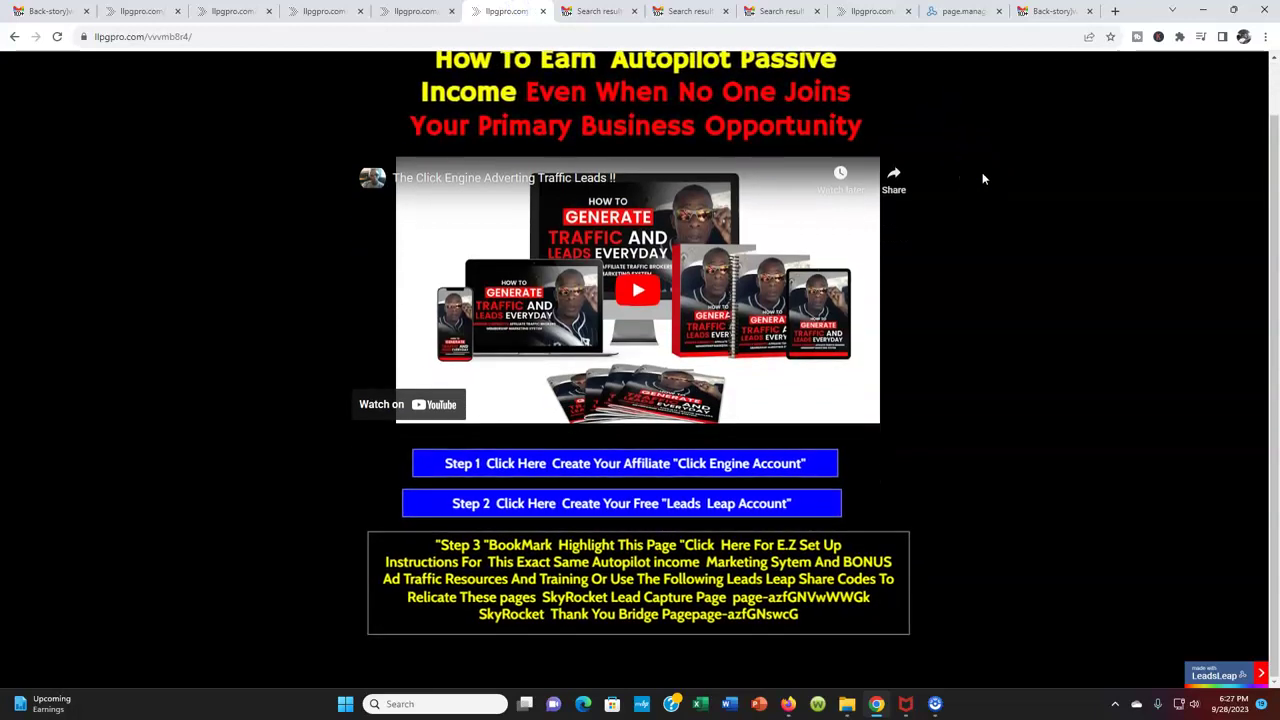
scroll(982, 172, up, 1)
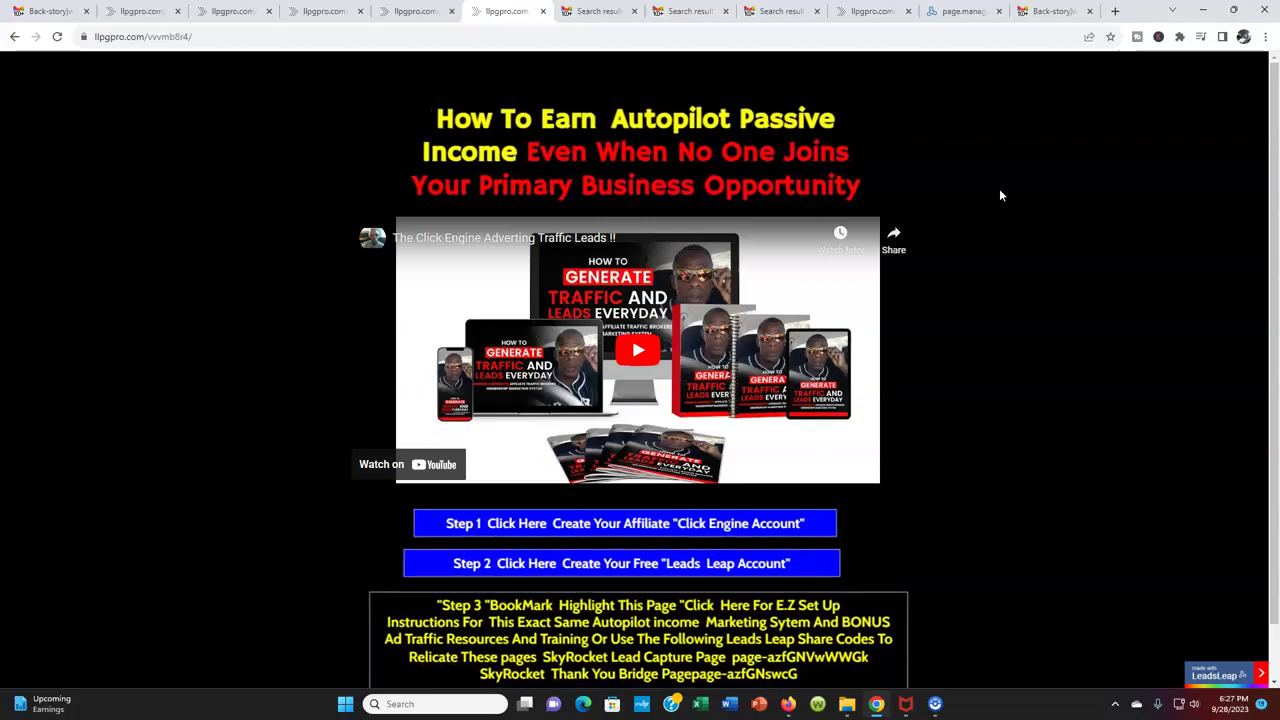
View and close the 'Lock Into Your Free Position' page, then show the opt-in capture page
click(414, 11)
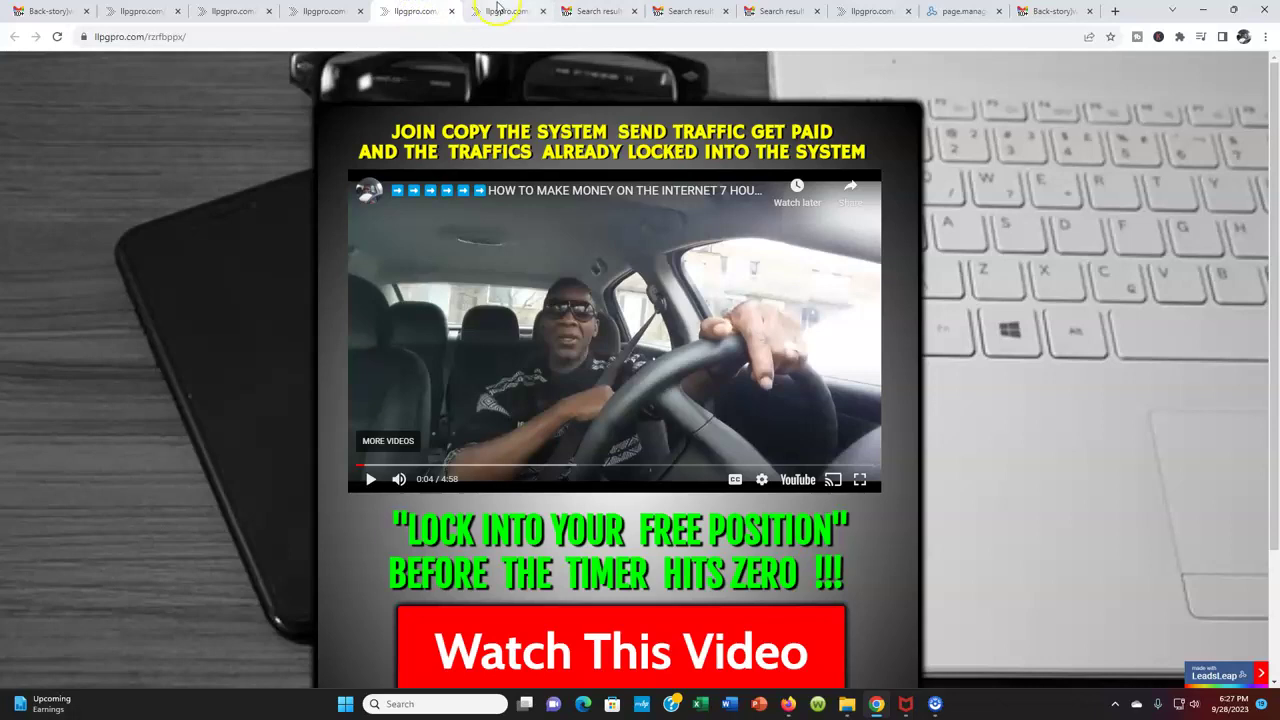
click(456, 10)
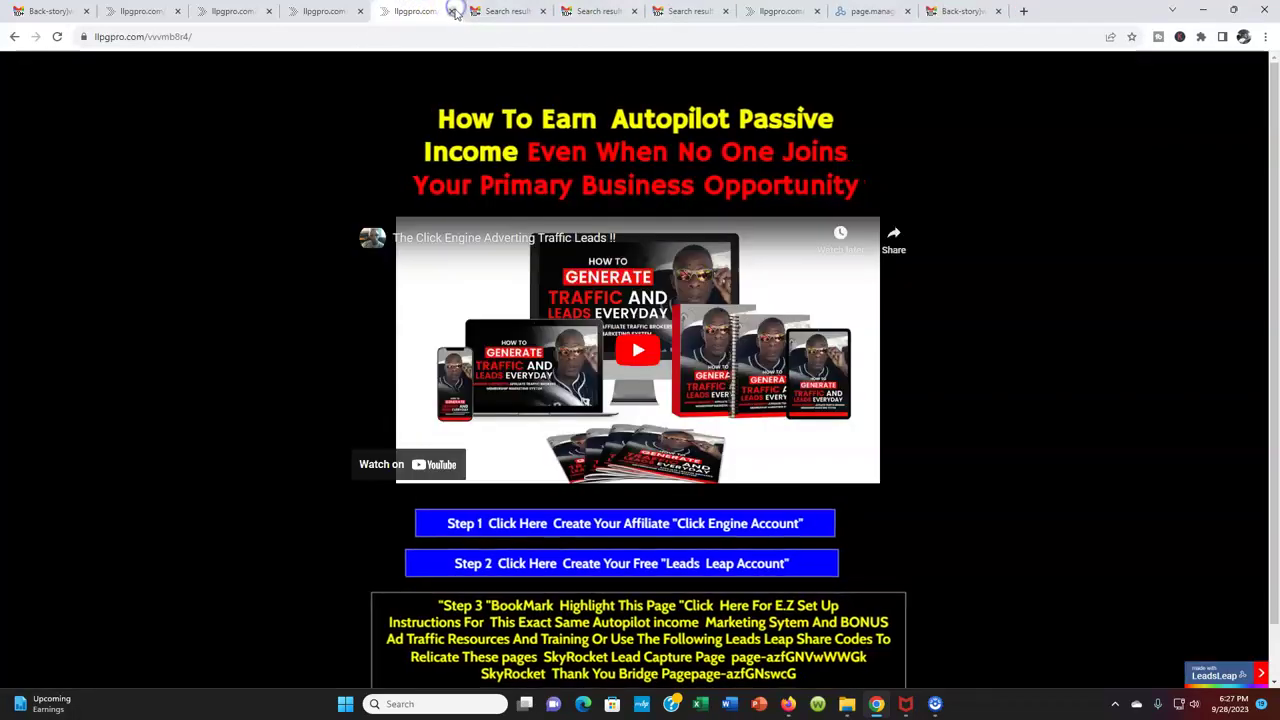
click(340, 11)
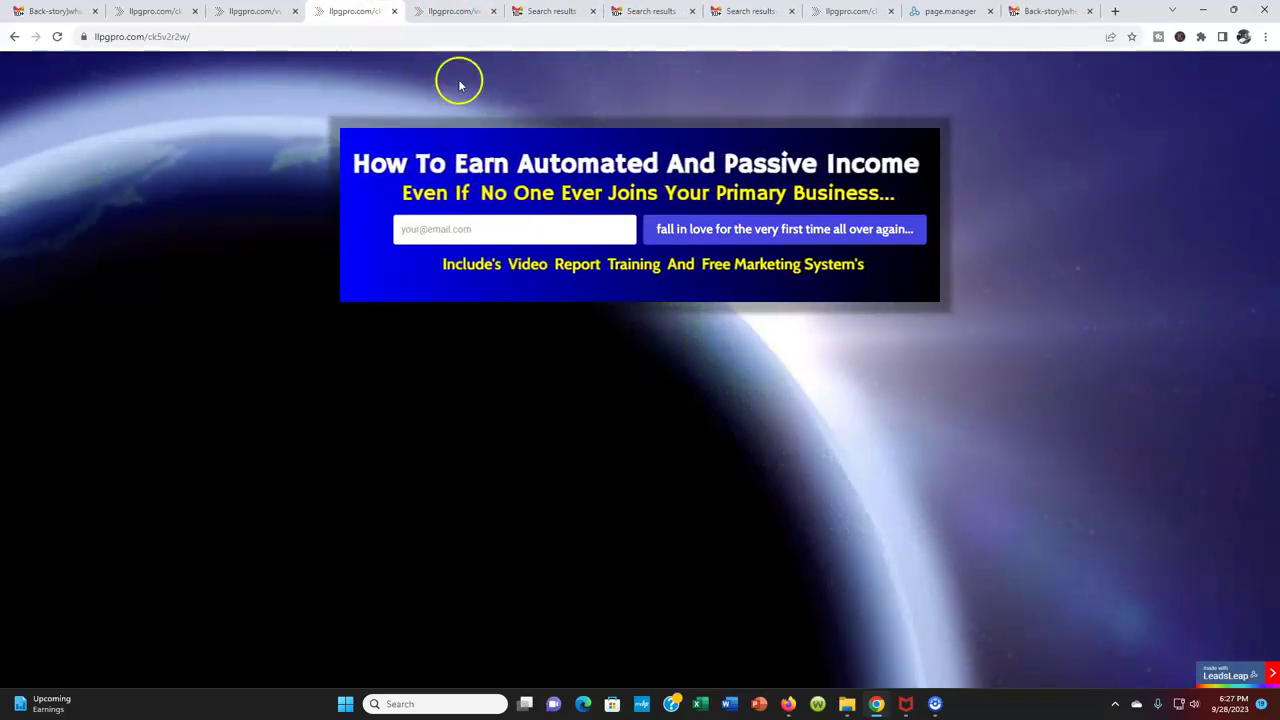
Switch between the Autopilot Passive Income bridge page and the capture page, ending on the bridge page
click(450, 11)
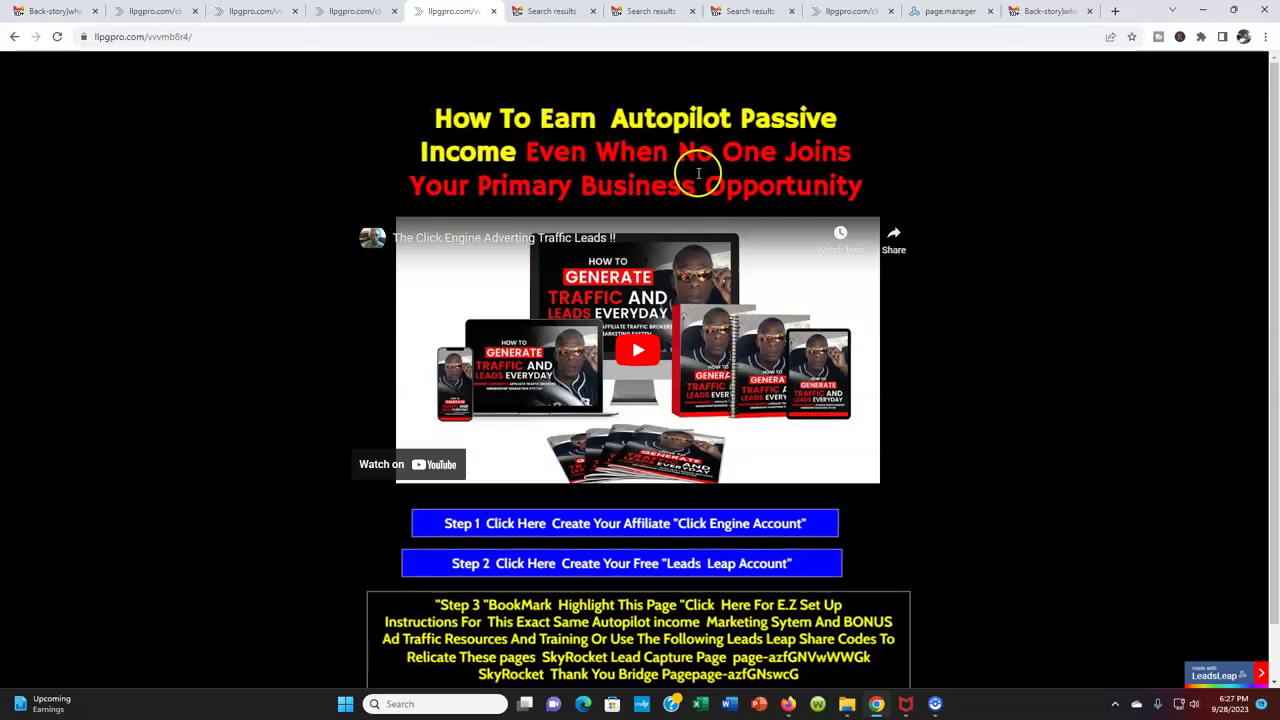
scroll(697, 175, down, 1)
scroll(760, 220, up, 1)
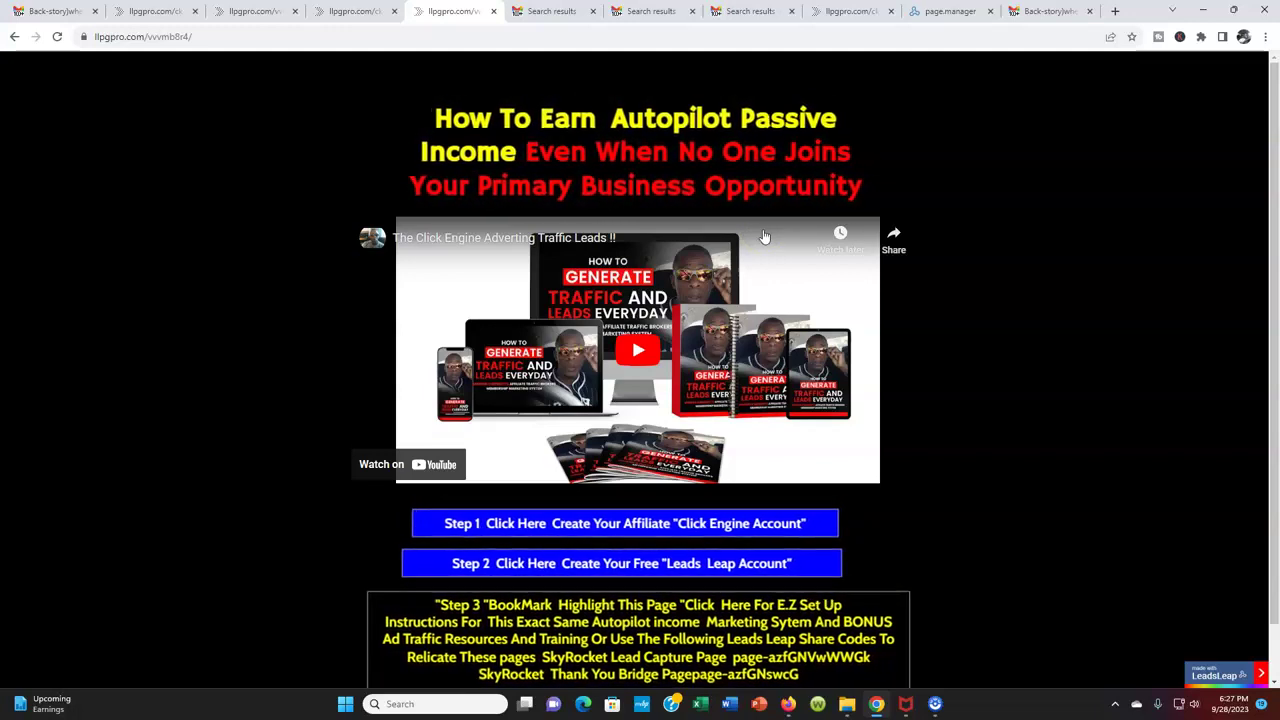
scroll(923, 85, down, 1)
scroll(700, 240, up, 1)
scroll(645, 232, down, 1)
scroll(648, 230, up, 1)
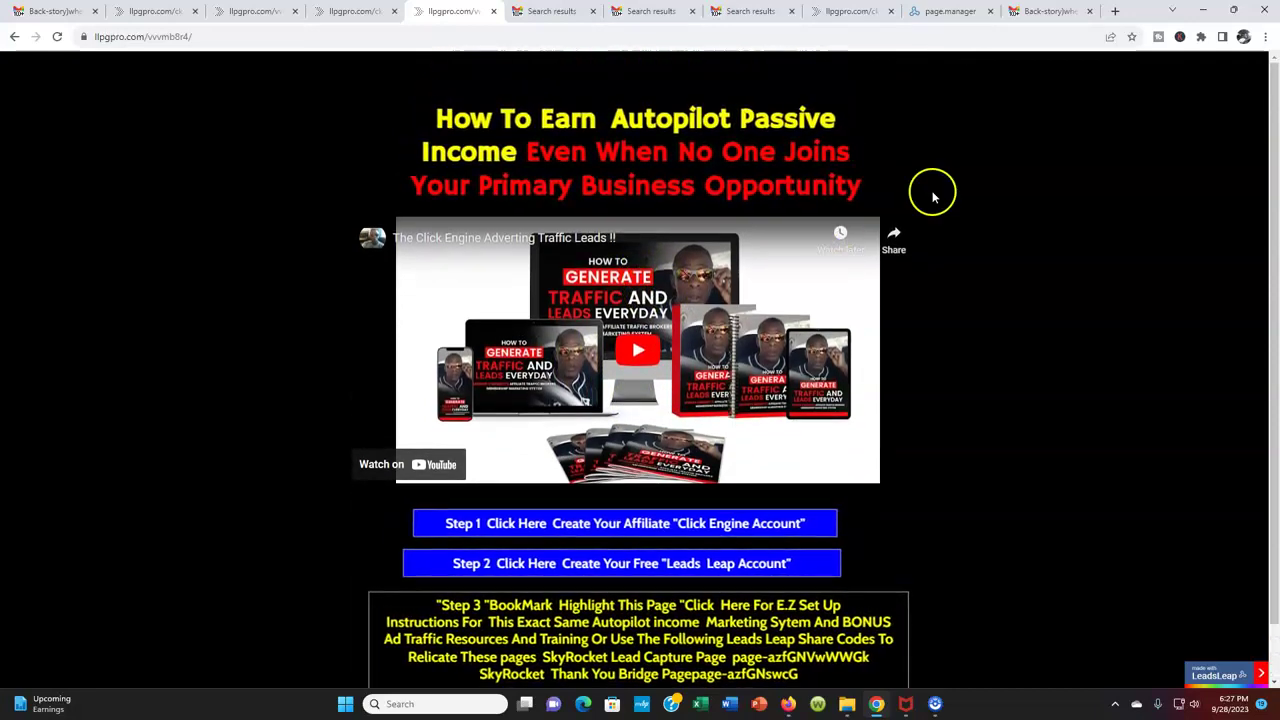
scroll(934, 195, down, 1)
scroll(860, 240, up, 1)
scroll(742, 268, down, 1)
scroll(742, 268, up, 1)
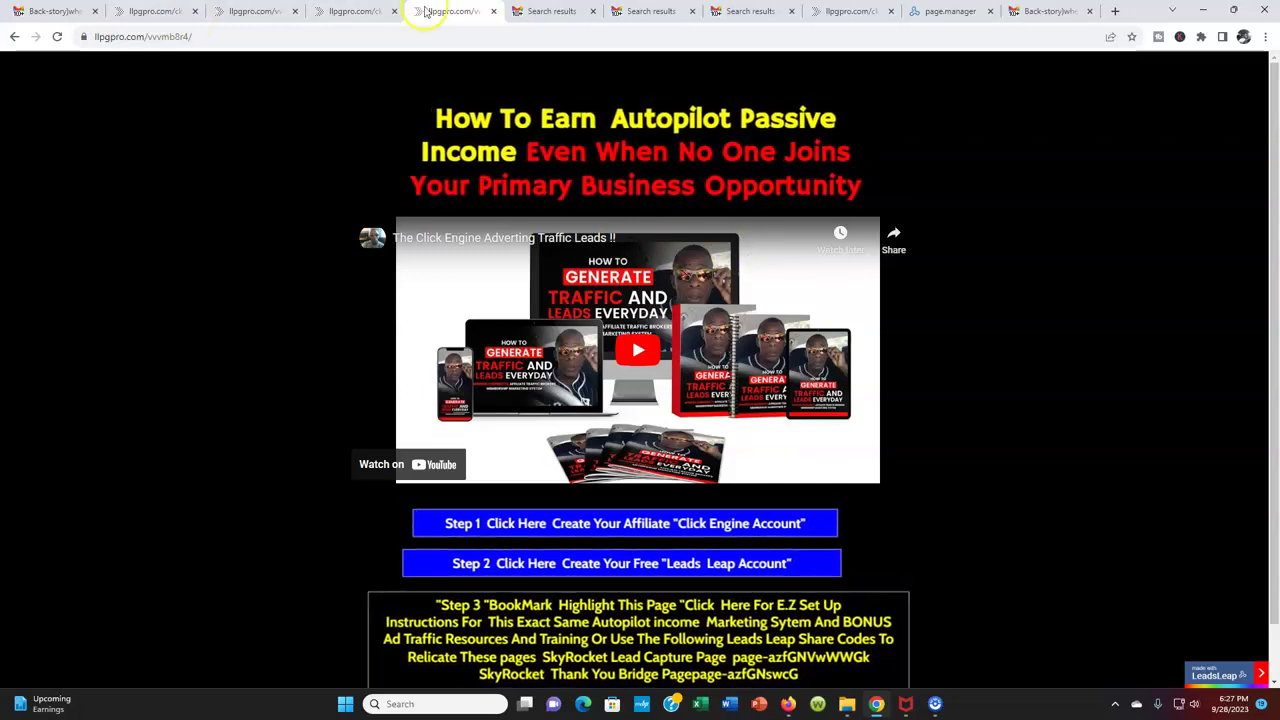
click(362, 11)
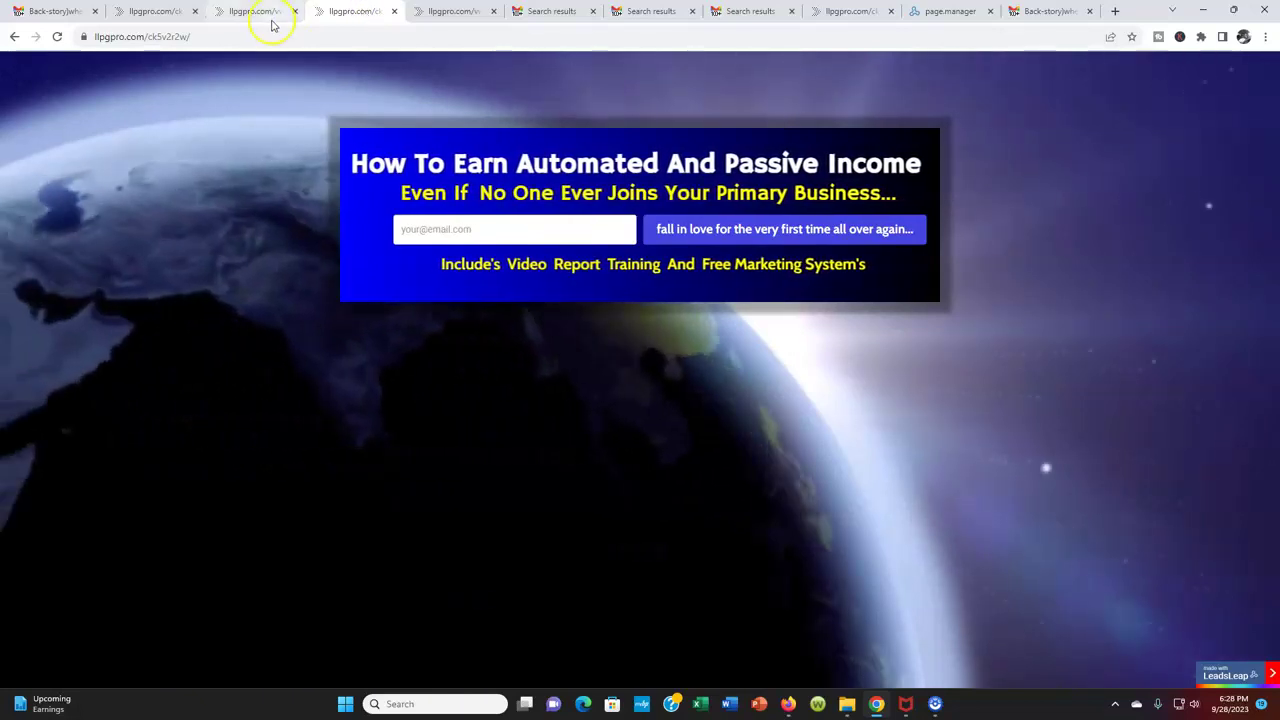
click(453, 11)
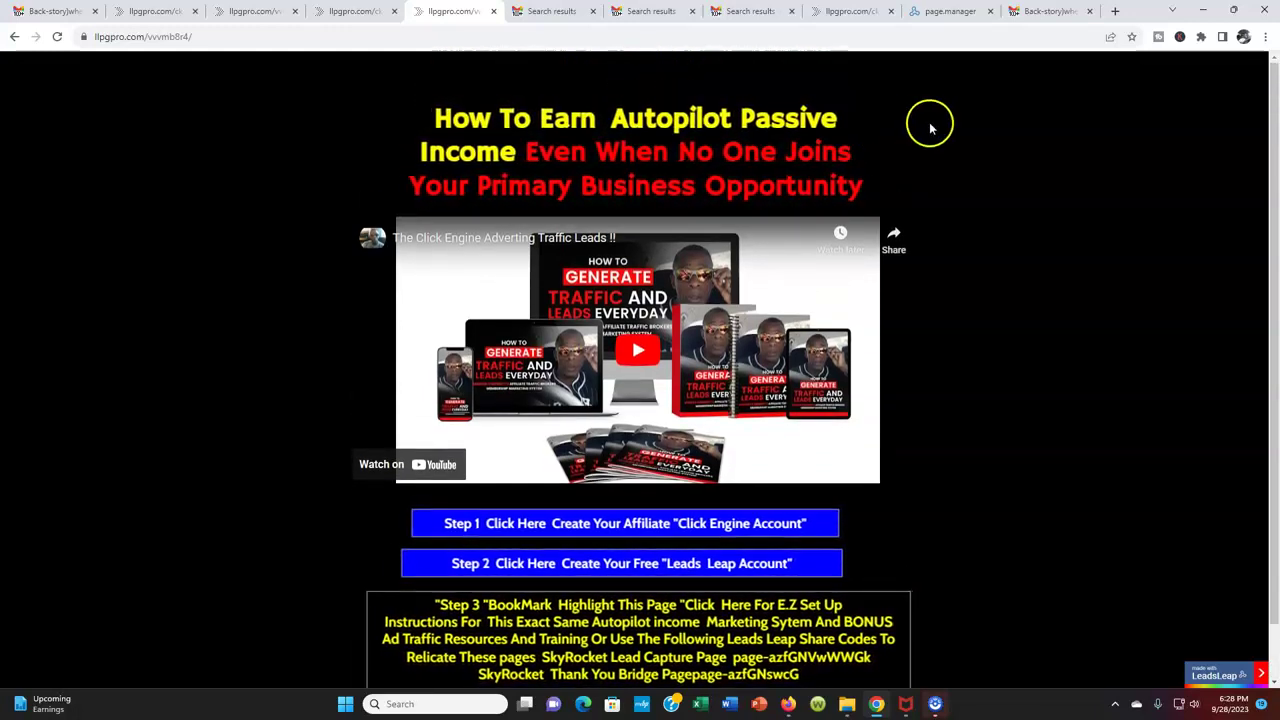
Bring up the opt-in notice search, glancing at the new-member congratulations results on the way
click(552, 11)
click(651, 11)
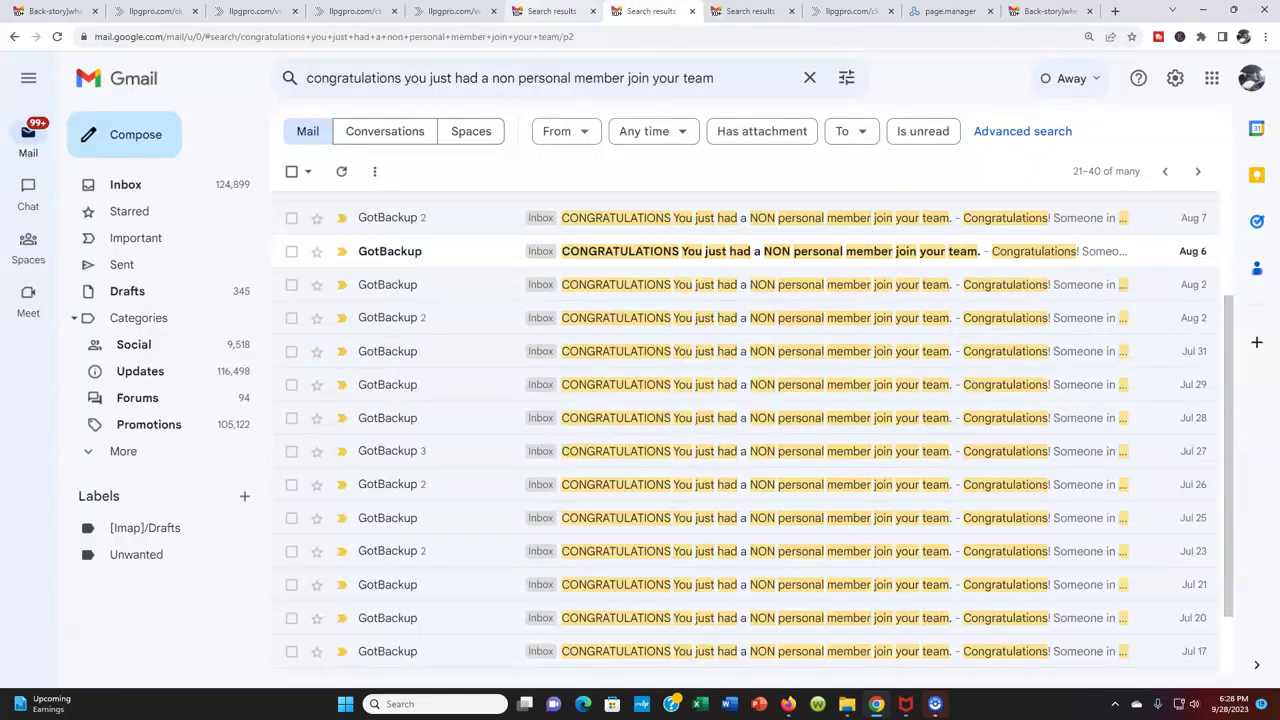
click(556, 11)
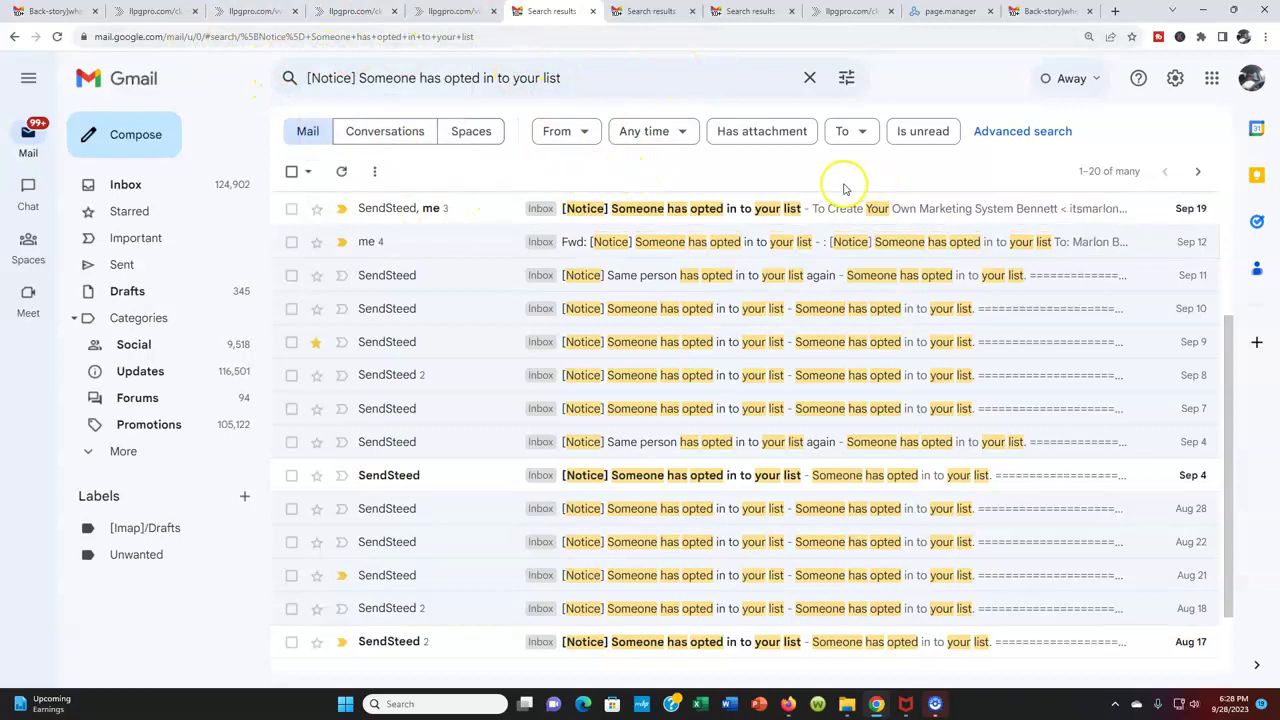
mouse_move(740, 242)
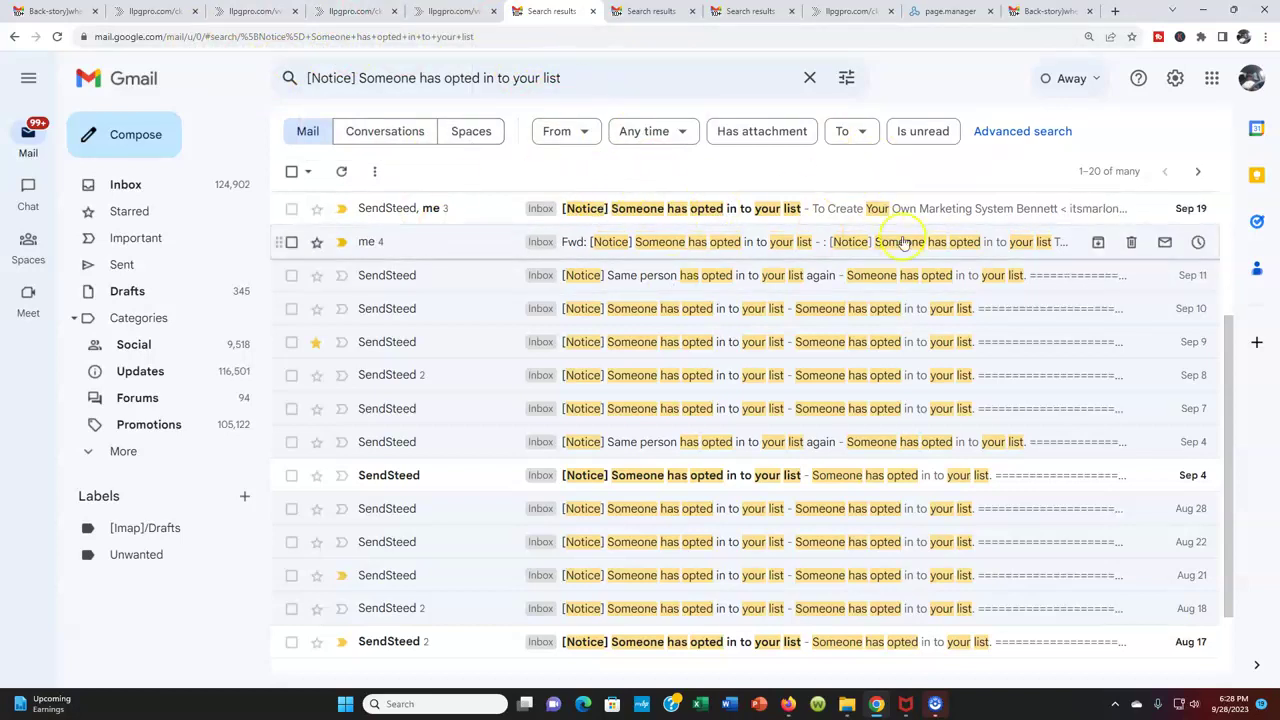
scroll(640, 300, down, 3)
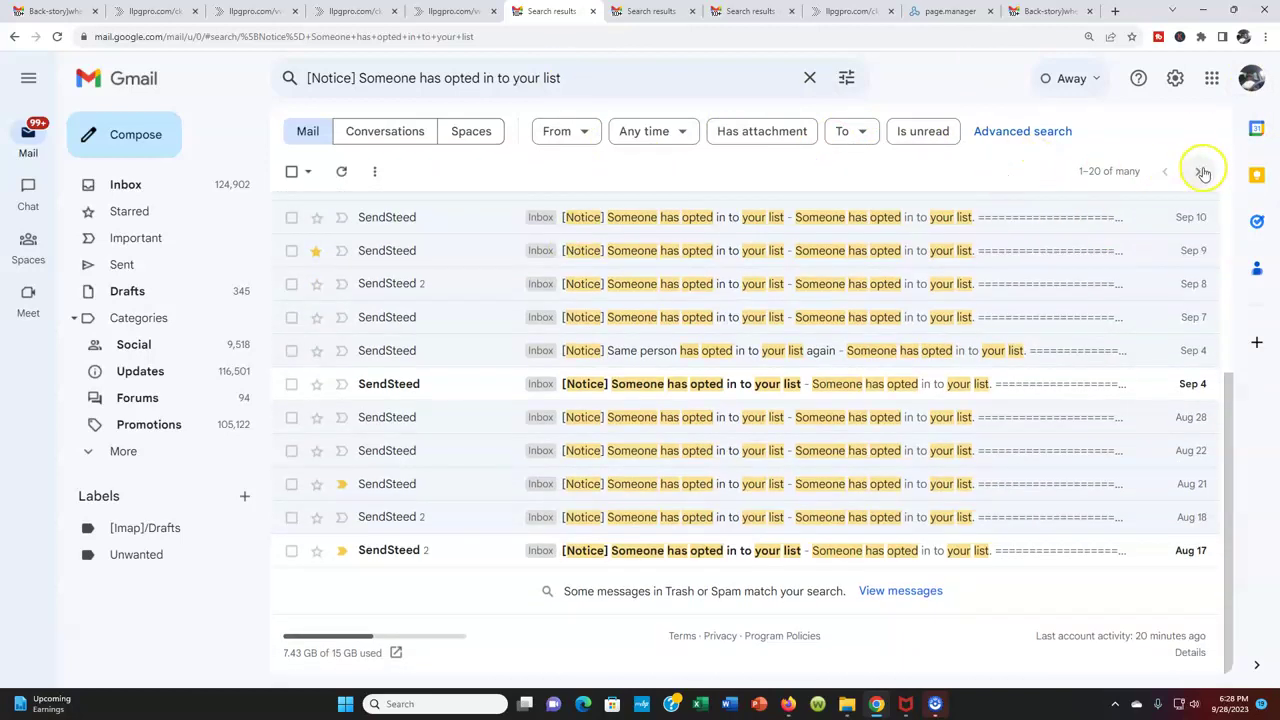
Page through opt-in notices to results 81–100, then return to the opt-in search results
click(1198, 172)
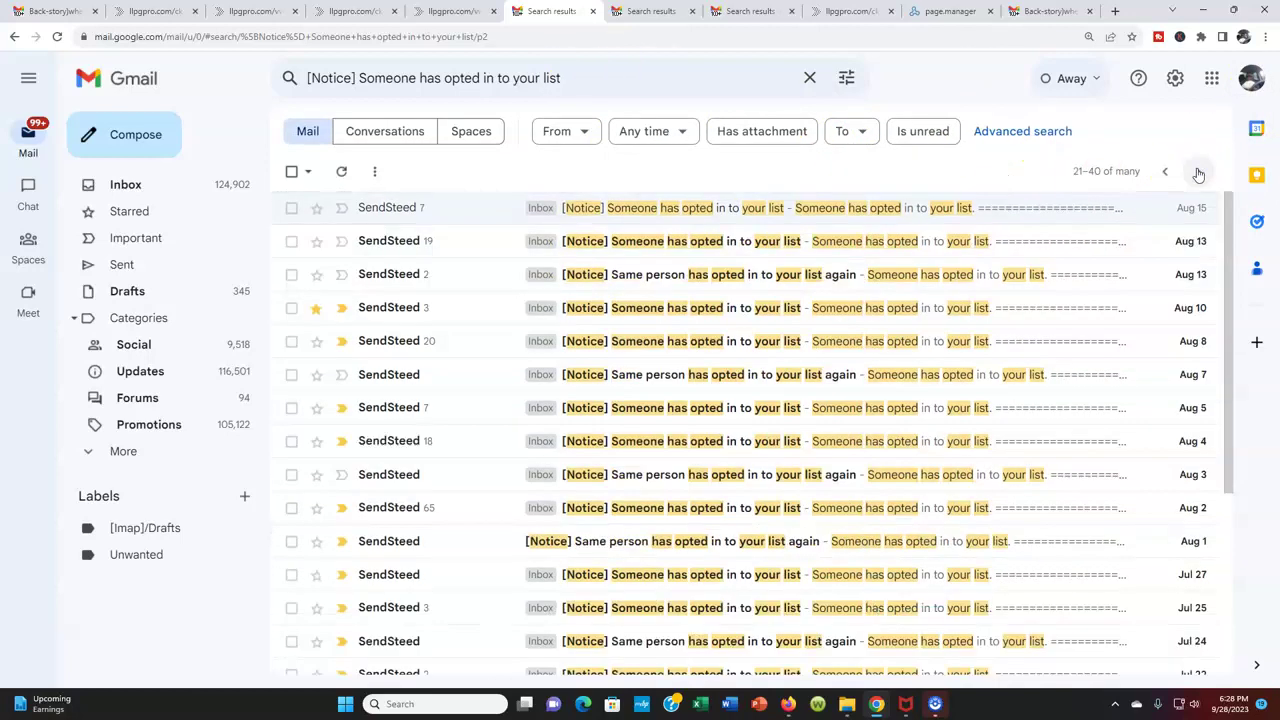
click(1198, 173)
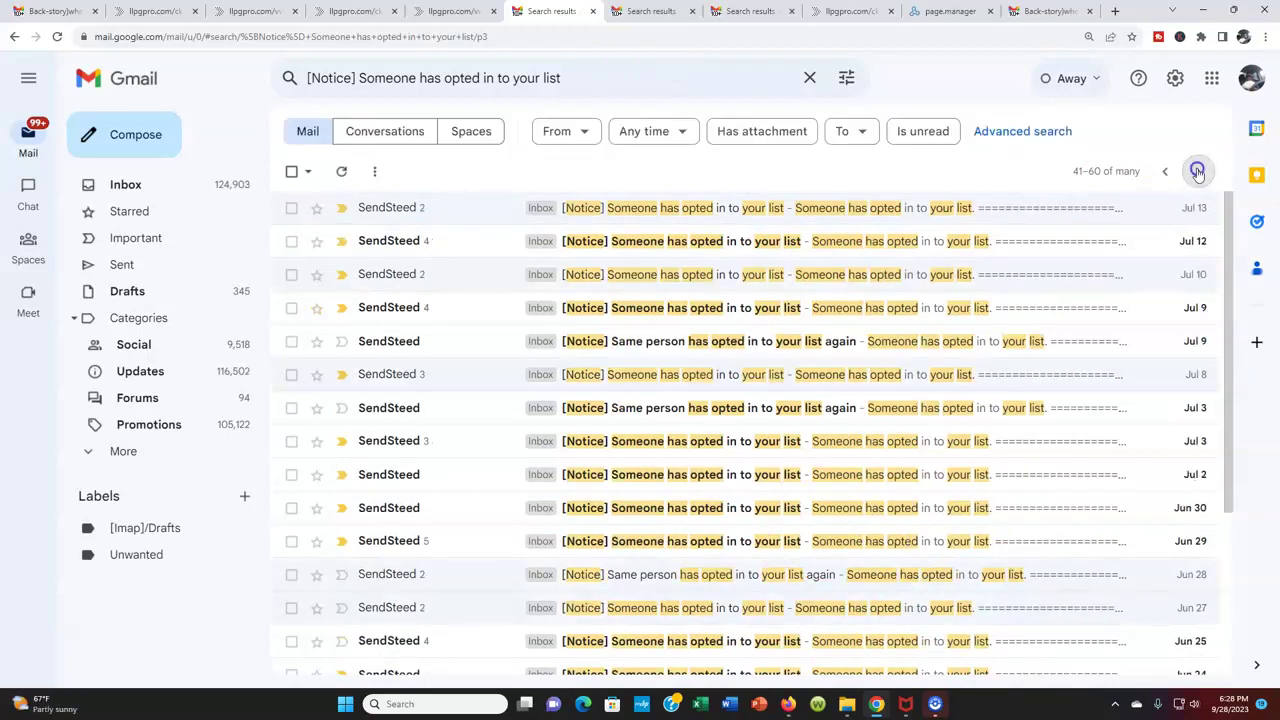
click(1198, 172)
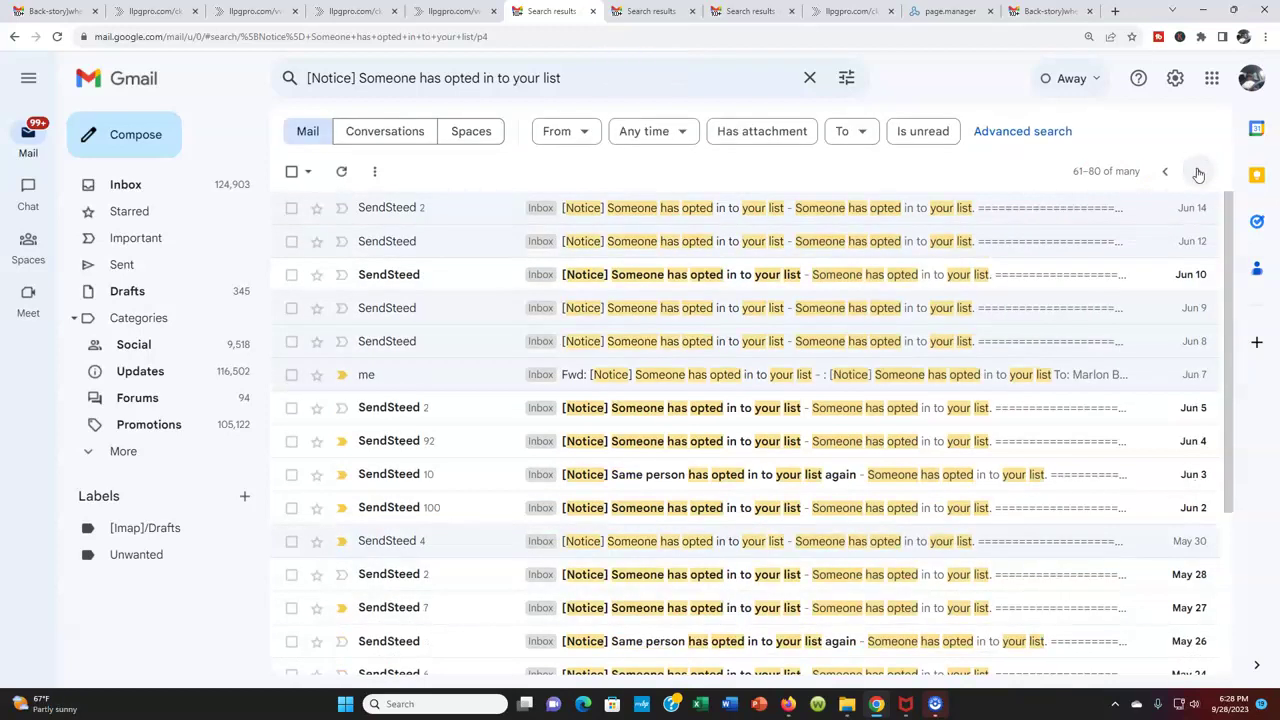
click(1198, 172)
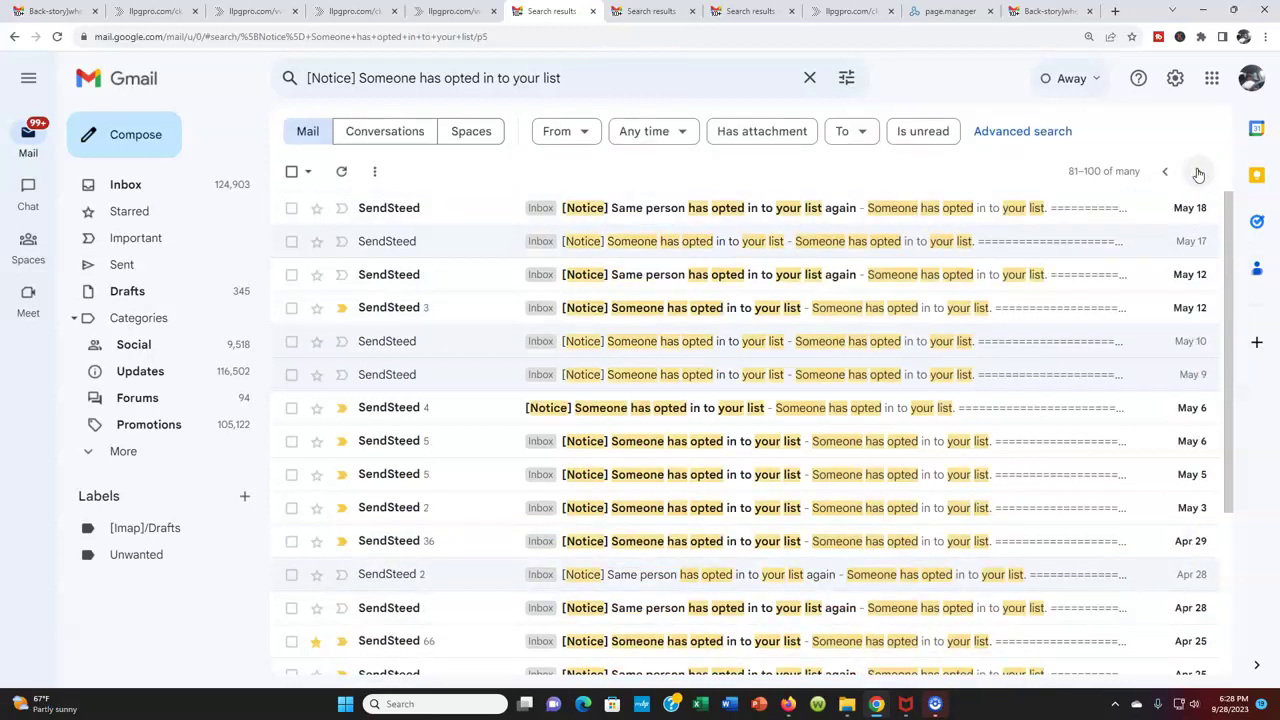
click(652, 11)
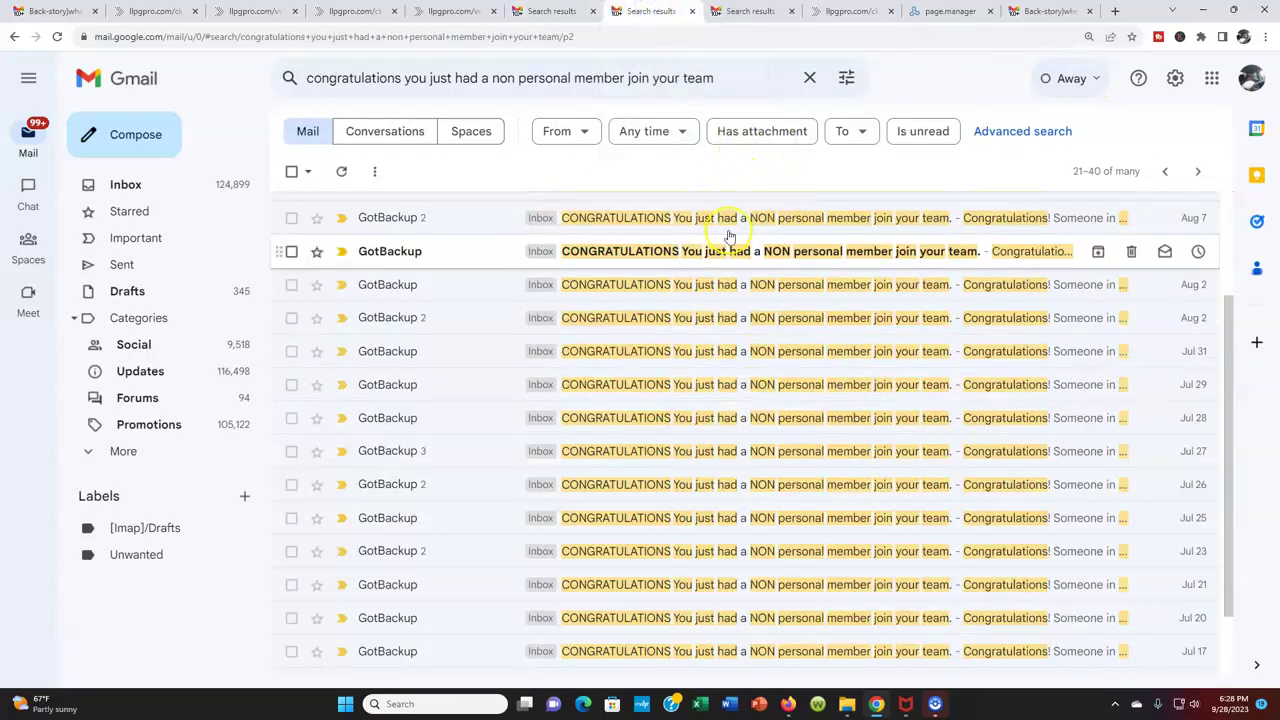
scroll(692, 296, down, 1)
scroll(692, 296, up, 3)
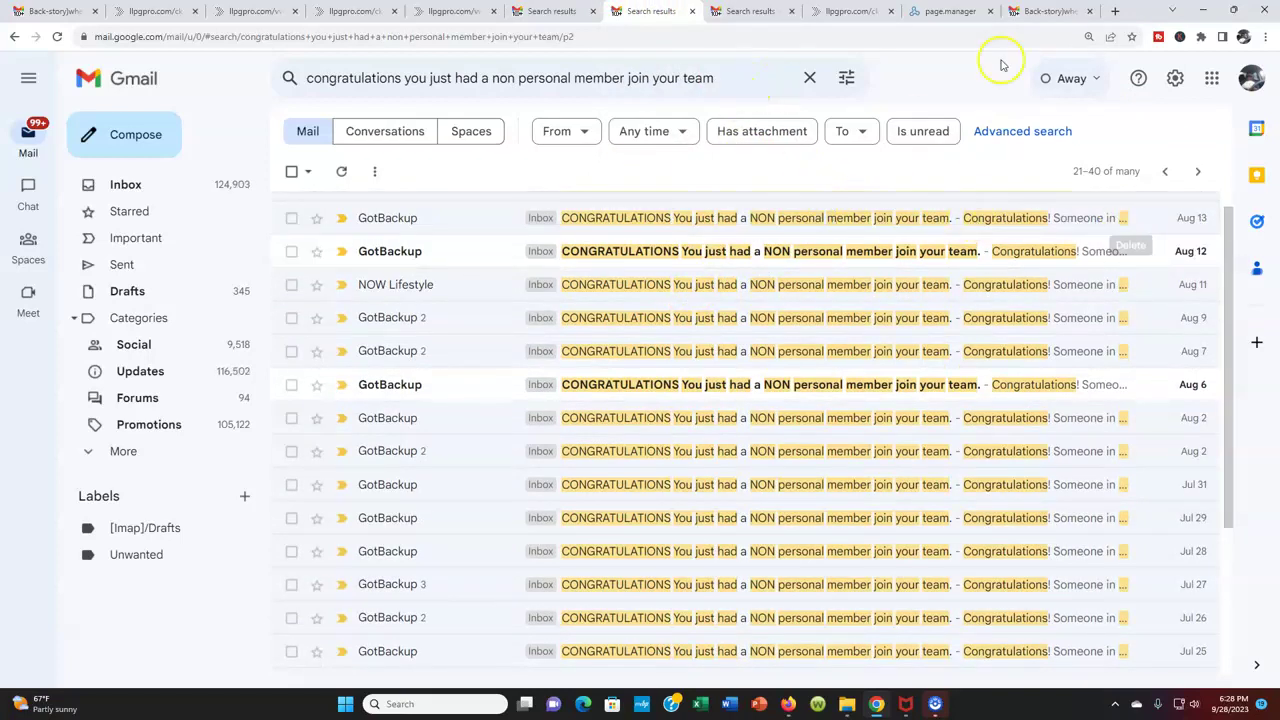
click(753, 11)
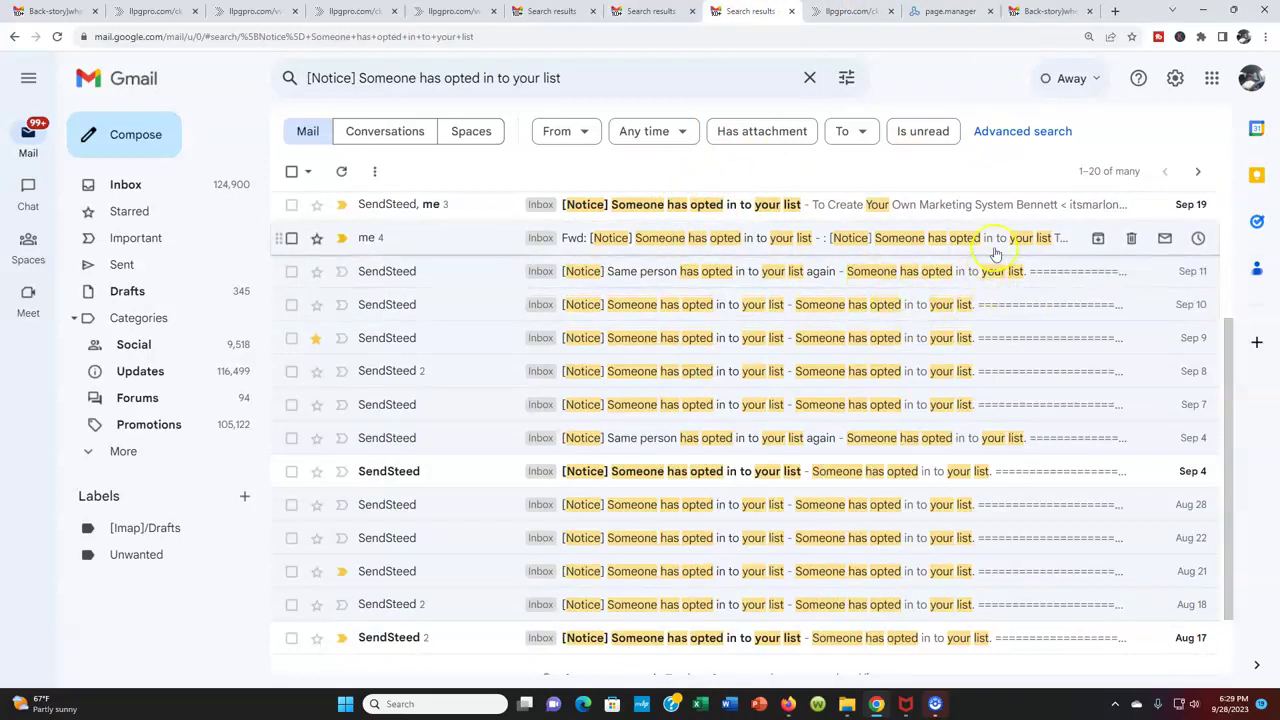
Return to the 'How To Earn Automated And Passive Income' capture page tab
click(850, 11)
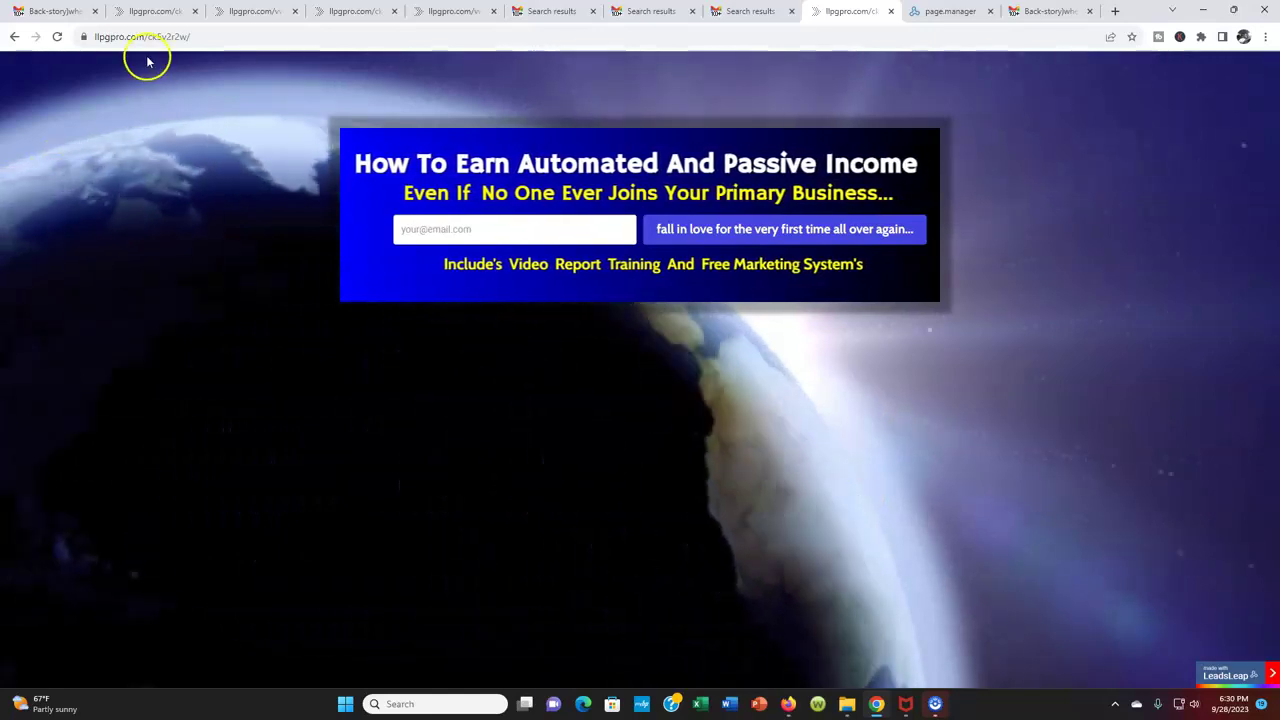
Glance at the capture page, then open the Autopilot Passive Income bridge page in the third tab
click(155, 11)
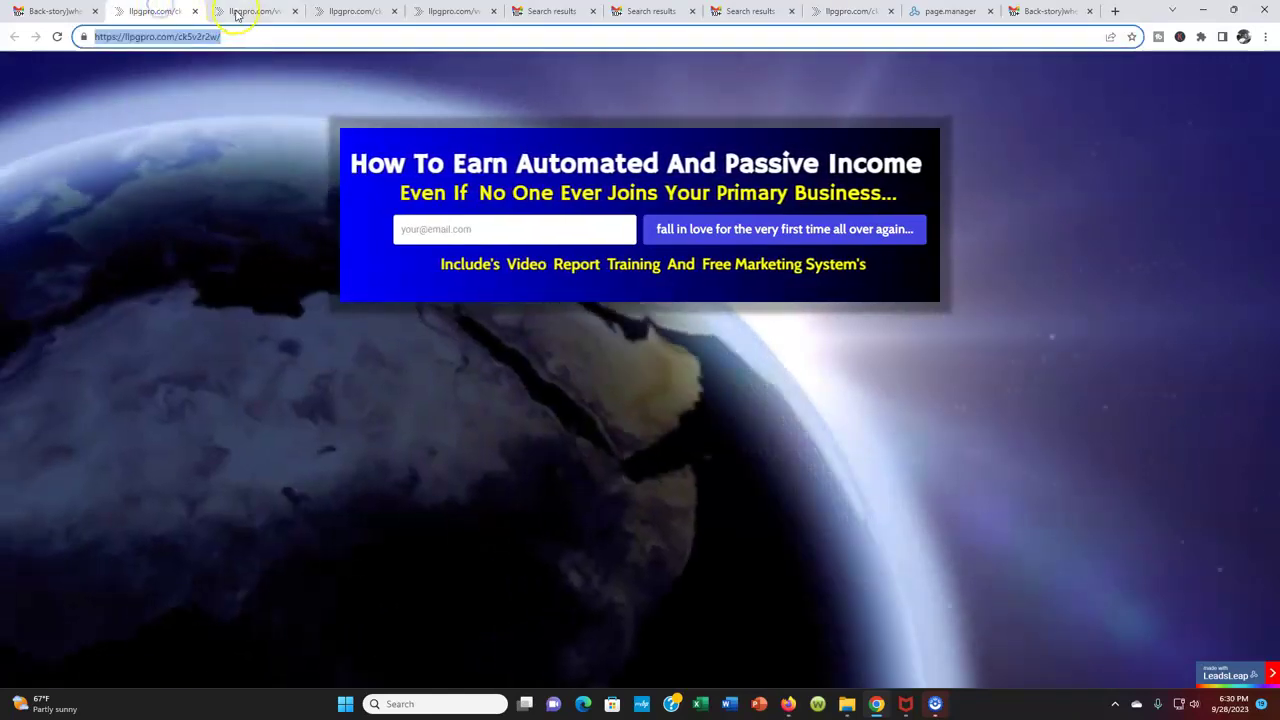
click(240, 11)
scroll(800, 300, down, 1)
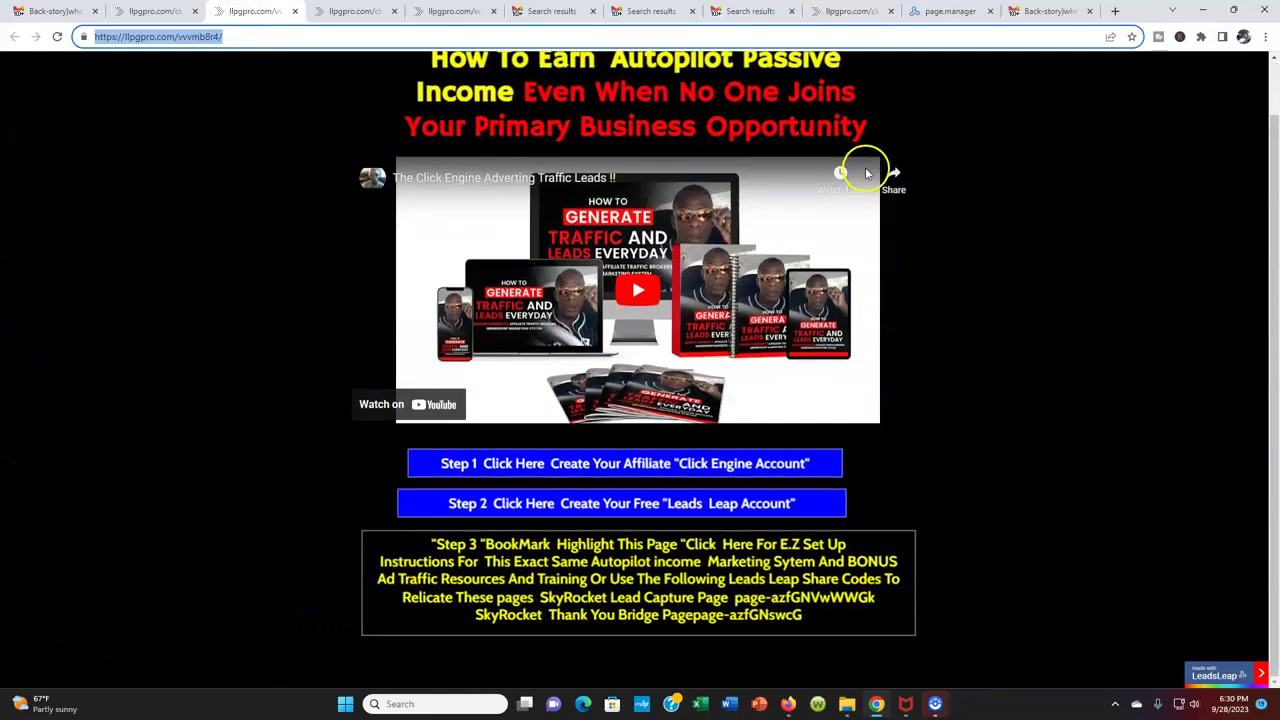
scroll(900, 250, up, 1)
scroll(938, 200, up, 1)
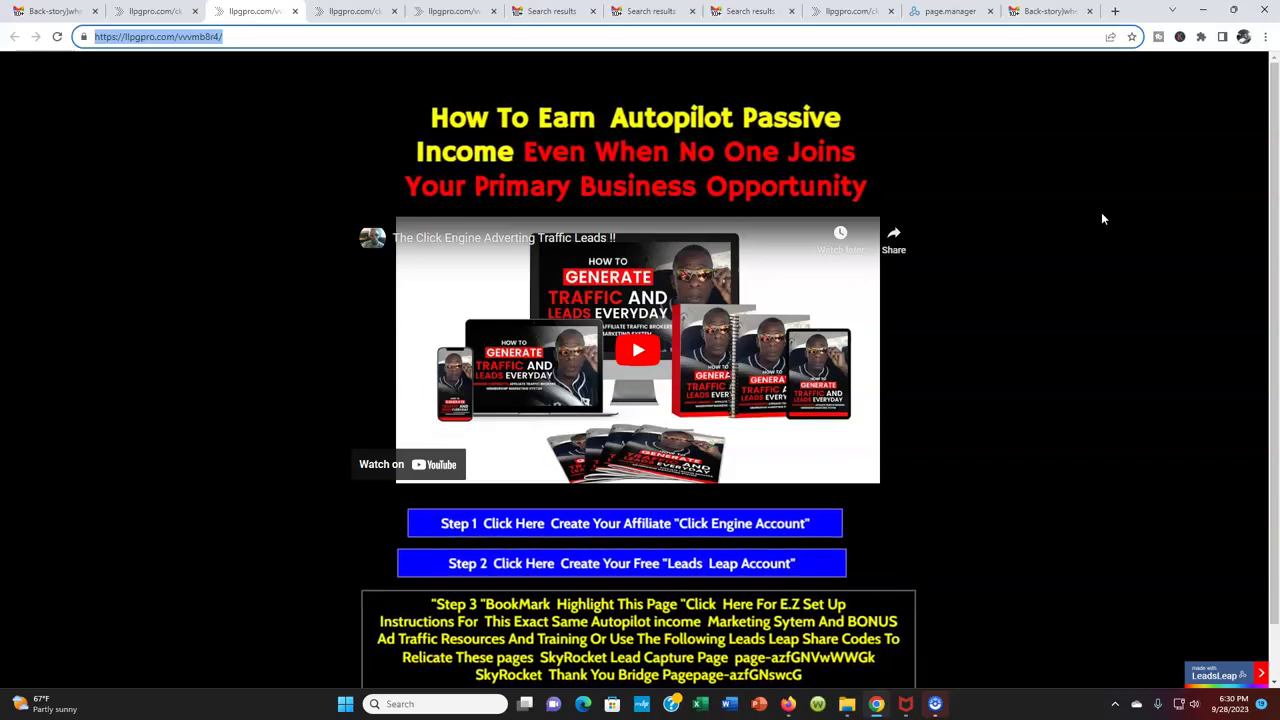
scroll(925, 370, down, 1)
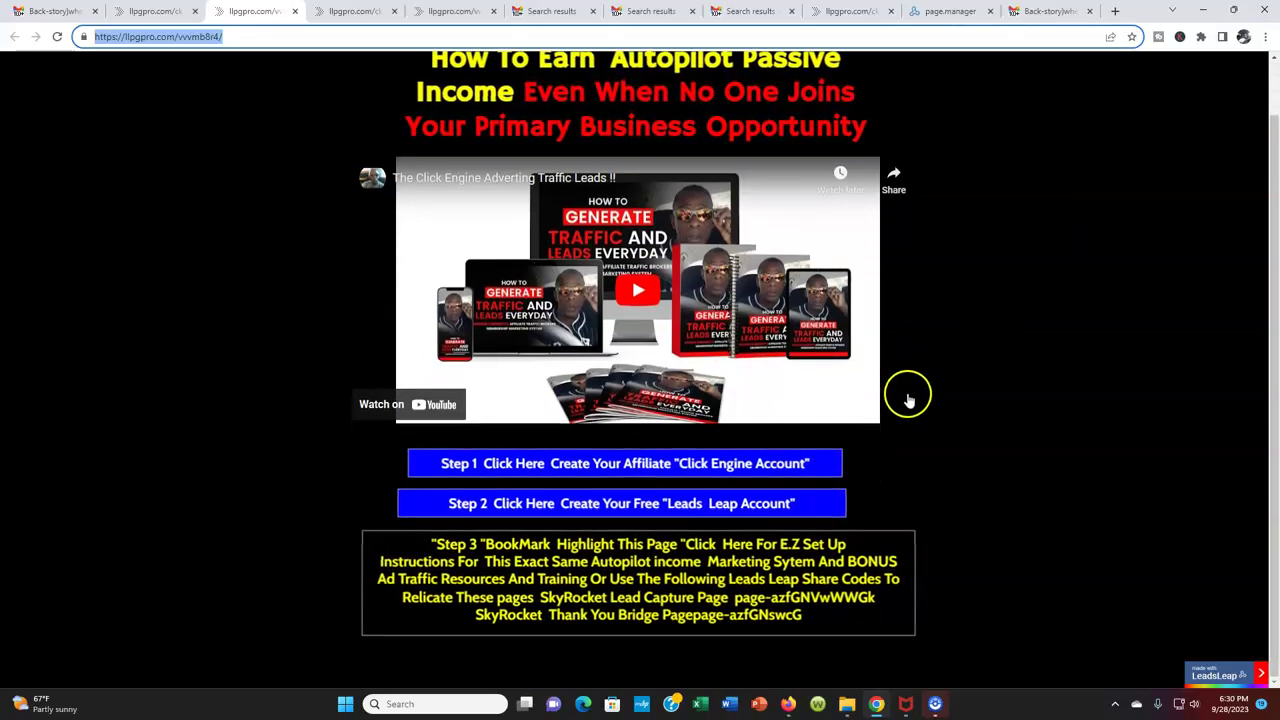
scroll(909, 398, up, 1)
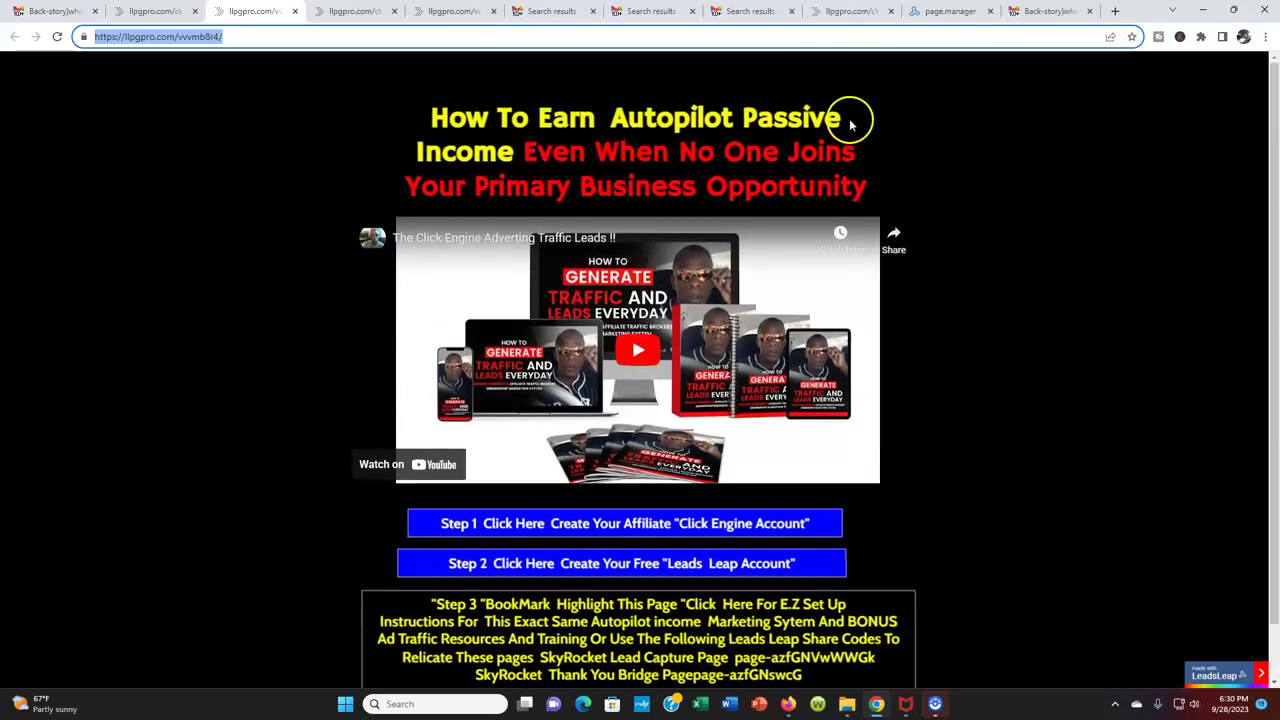
scroll(615, 497, down, 1)
scroll(700, 450, up, 1)
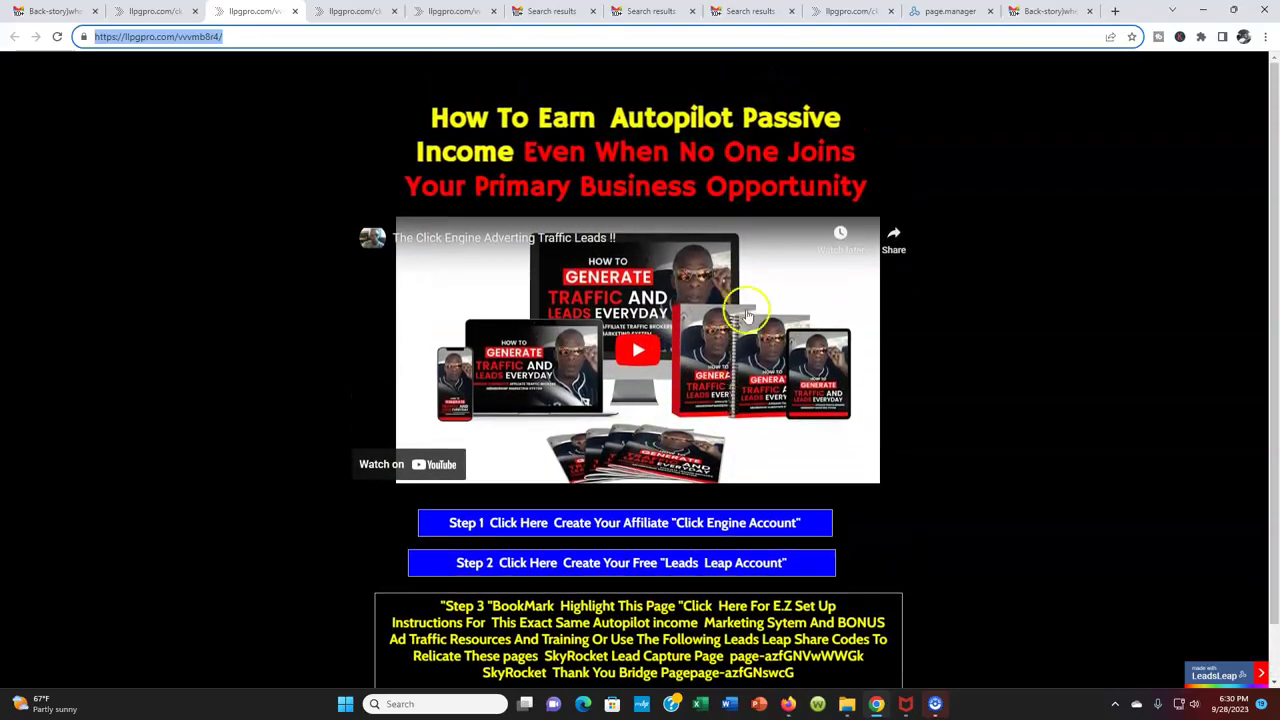